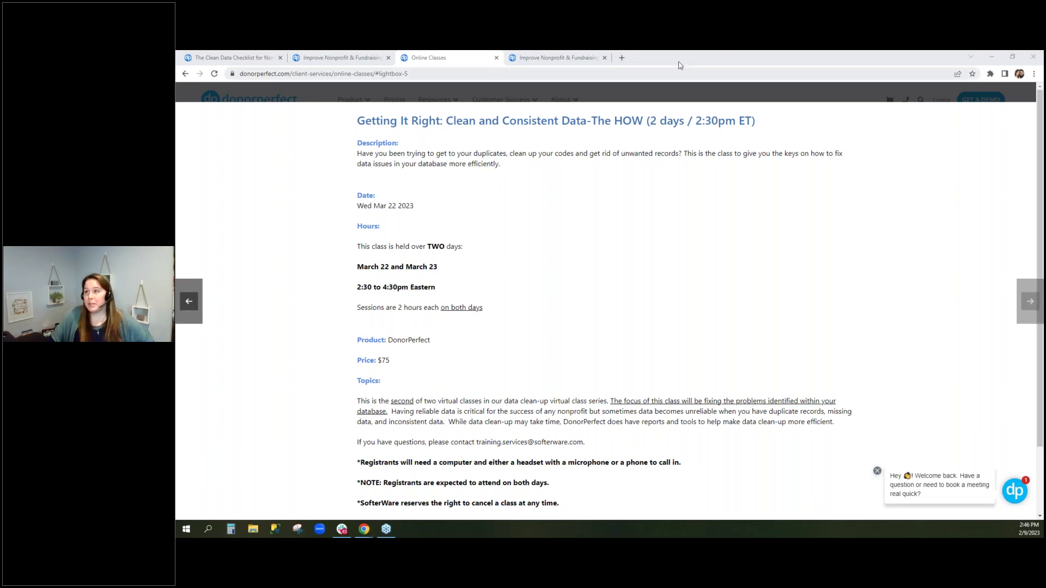
pyautogui.click(992, 56)
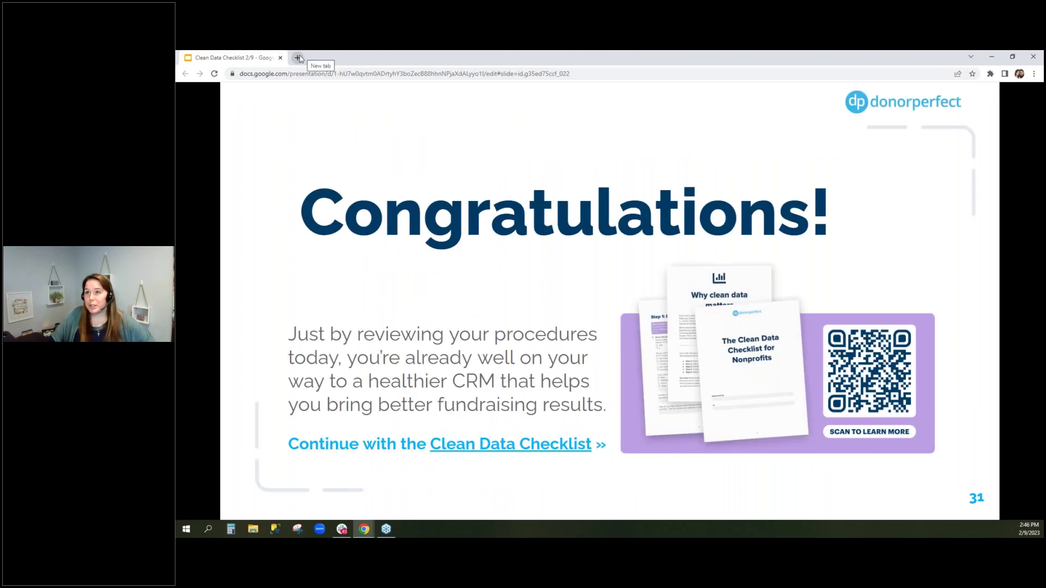
pyautogui.click(298, 58)
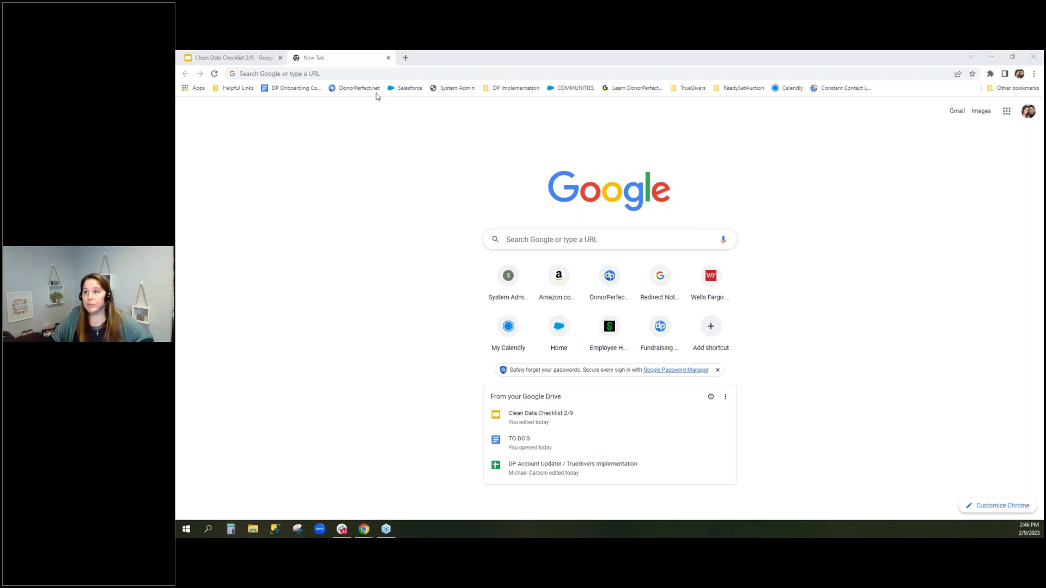
pyautogui.click(388, 57)
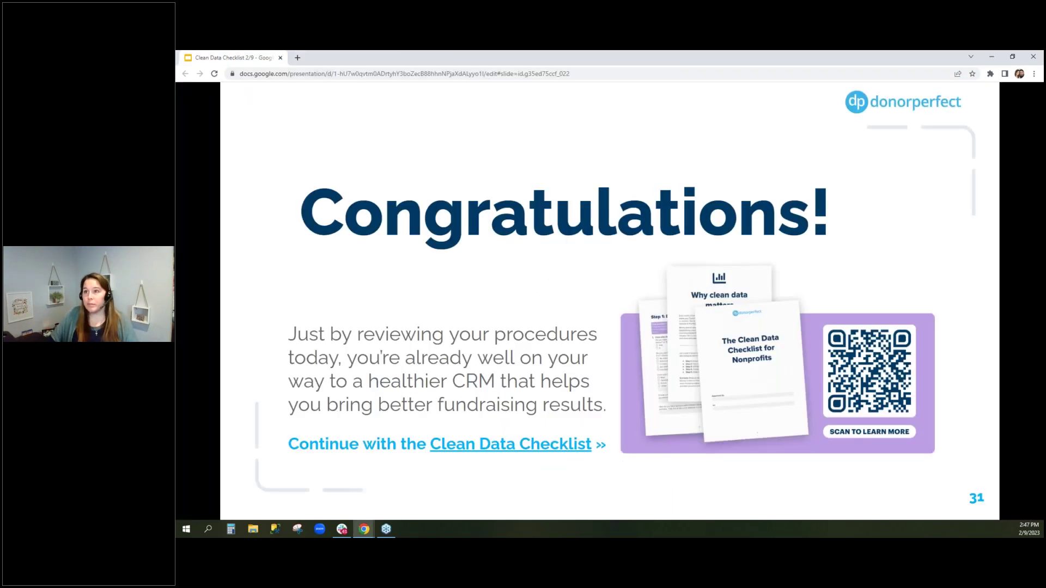
pyautogui.click(305, 72)
pyautogui.write('www.d')
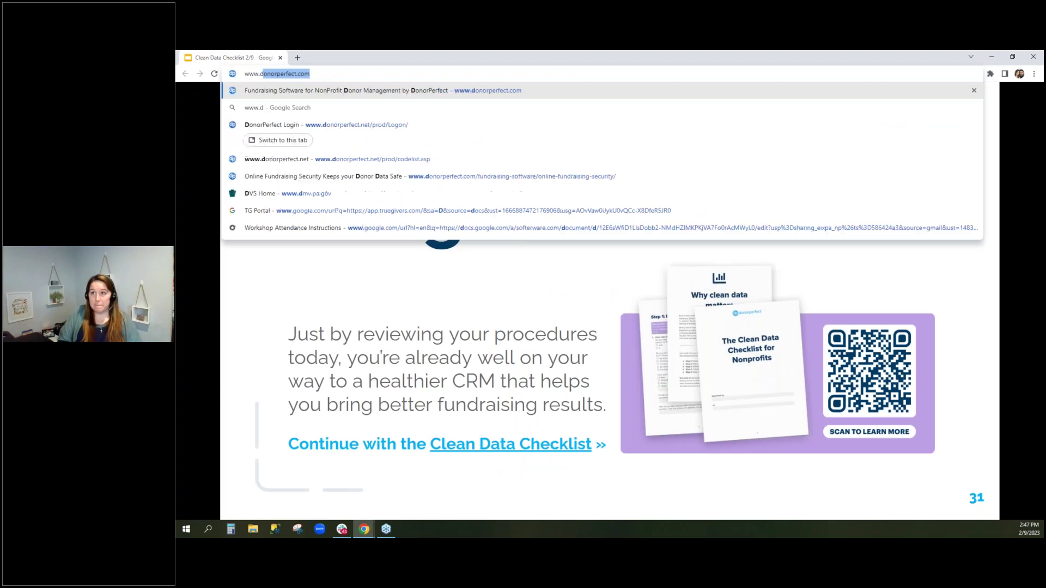
pyautogui.write('onorperfect.net')
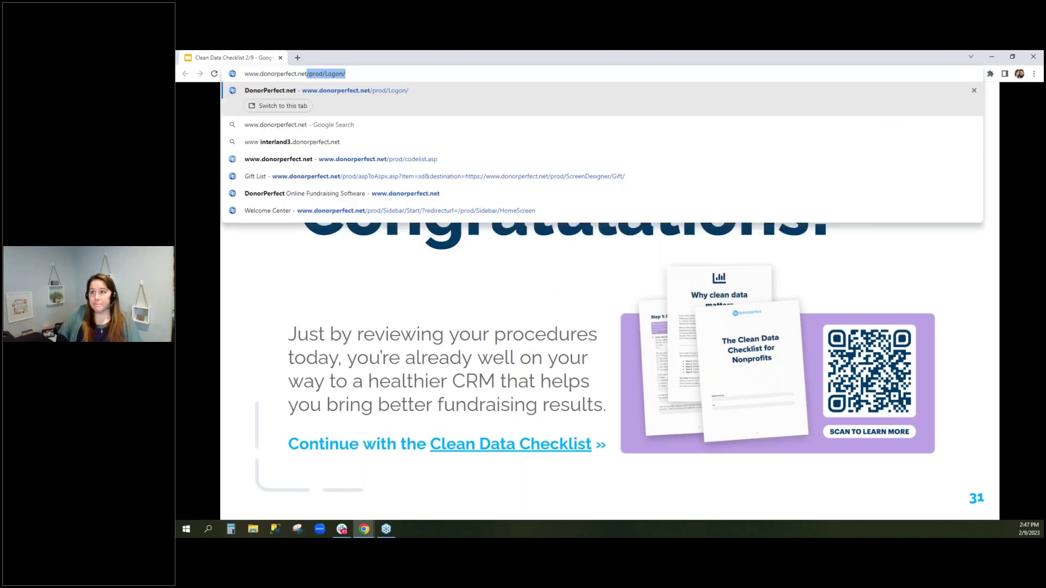
pyautogui.press('Return')
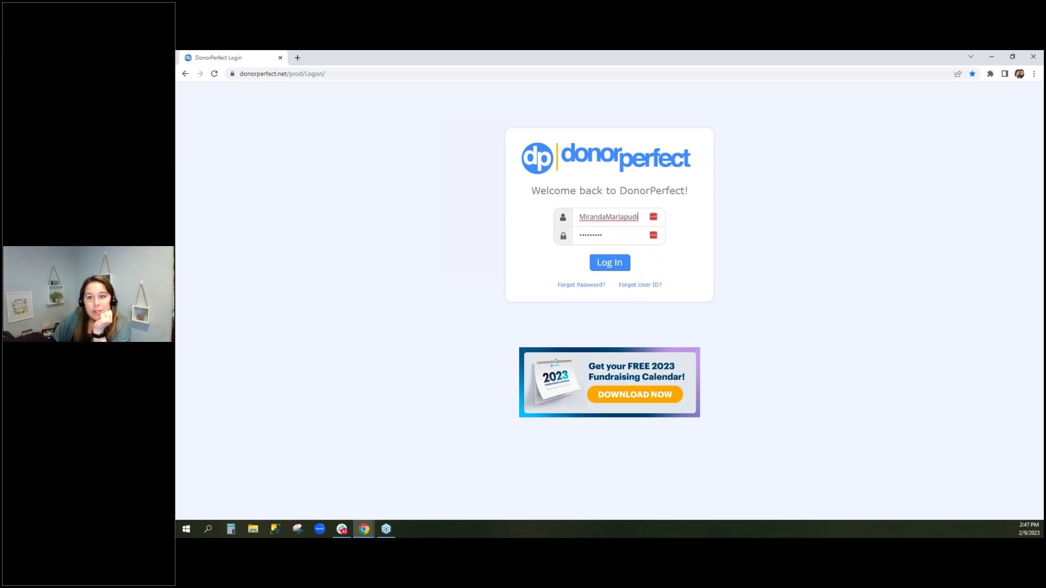
# Replace the autofilled user ID with a different one and sign in with the saved password
pyautogui.click(620, 217)
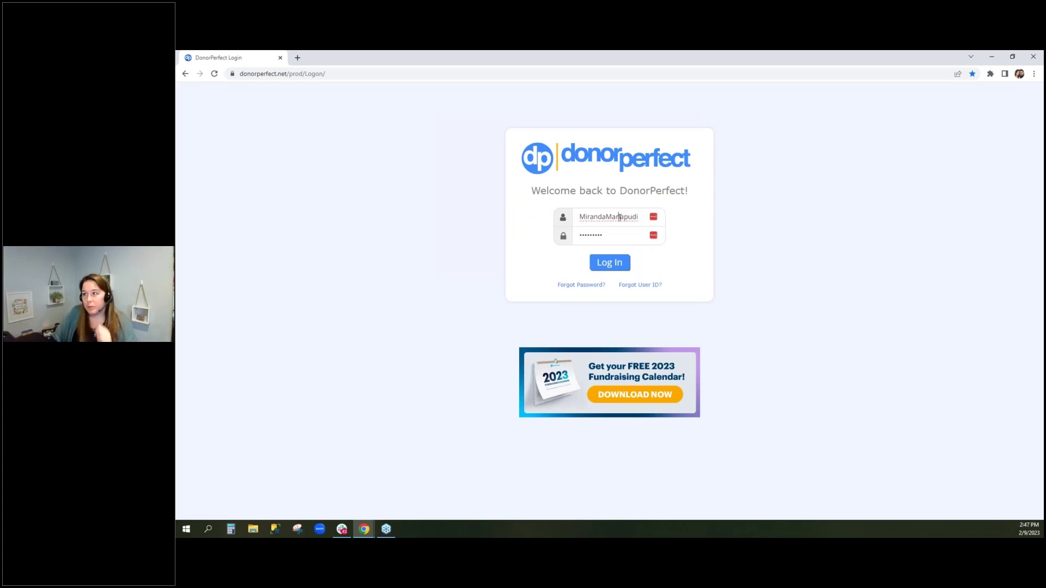
pyautogui.doubleClick(619, 218)
pyautogui.write('oc1')
pyautogui.press('Tab')
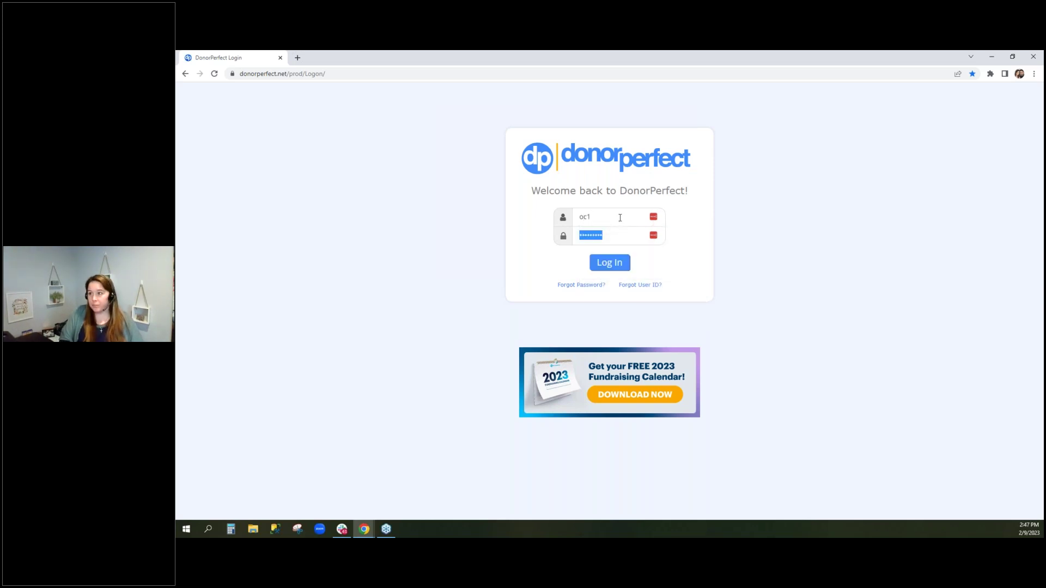
pyautogui.press('Return')
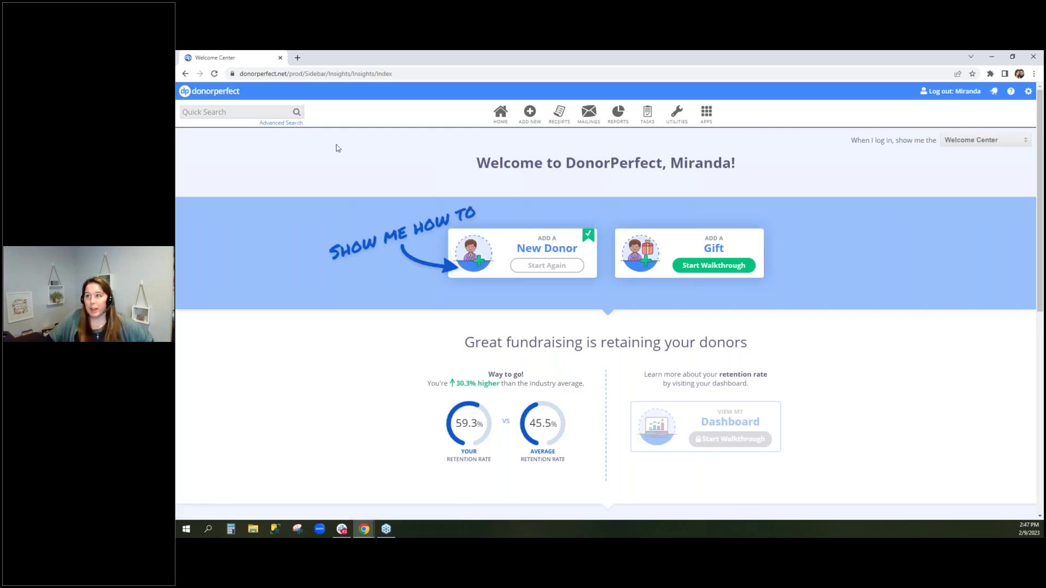
# Open a recently viewed donor from Quick Search, closing the Open Items and SmartAction alerts and the promotion
pyautogui.click(259, 112)
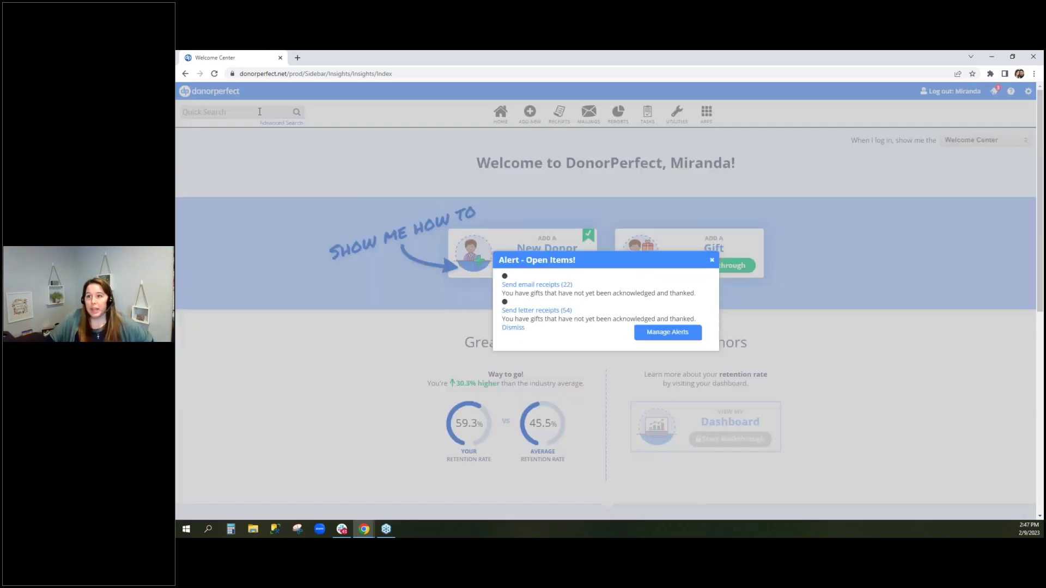
pyautogui.click(710, 257)
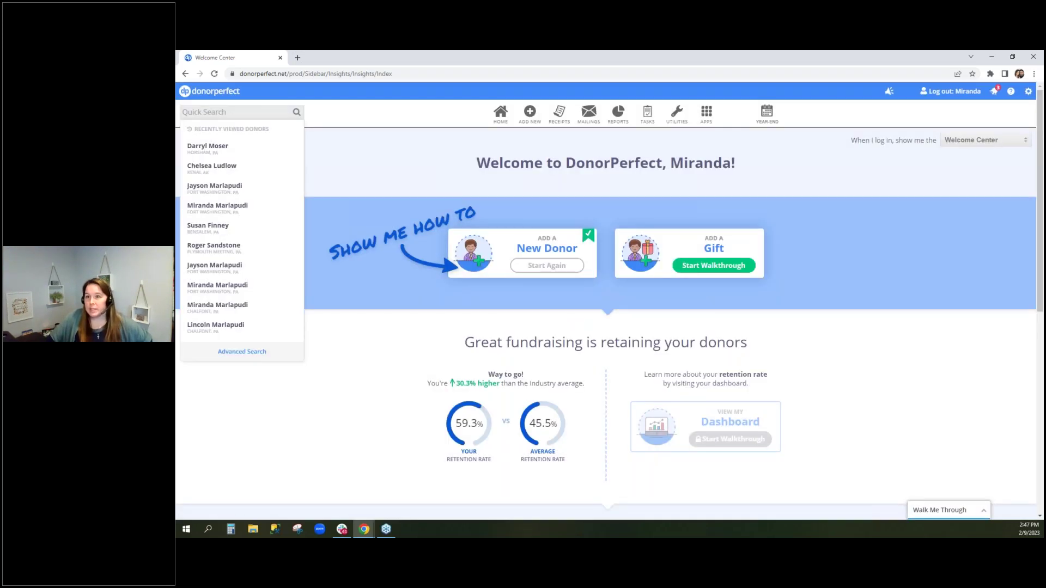
pyautogui.click(256, 209)
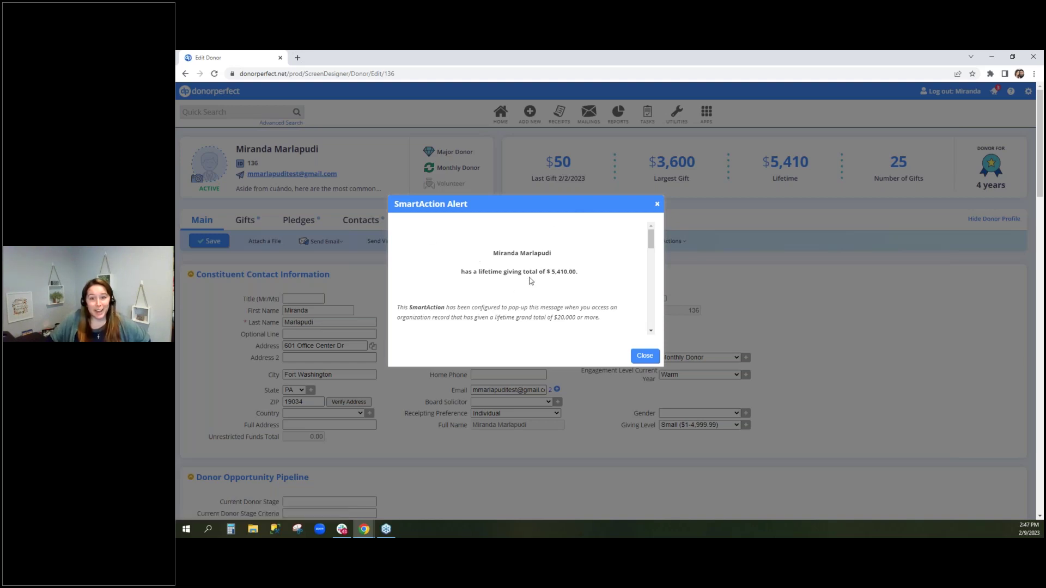
pyautogui.click(658, 205)
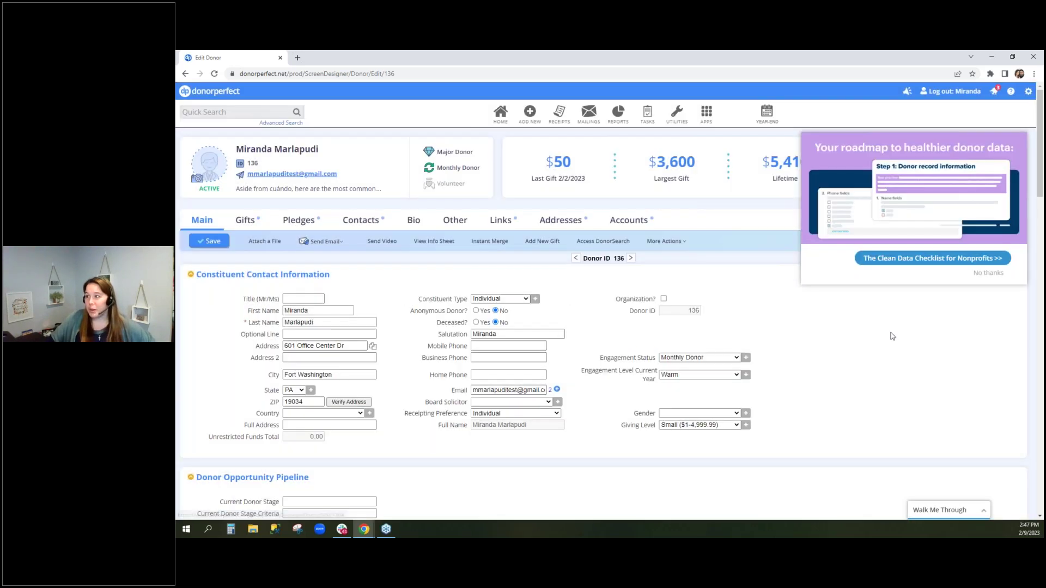
pyautogui.click(997, 278)
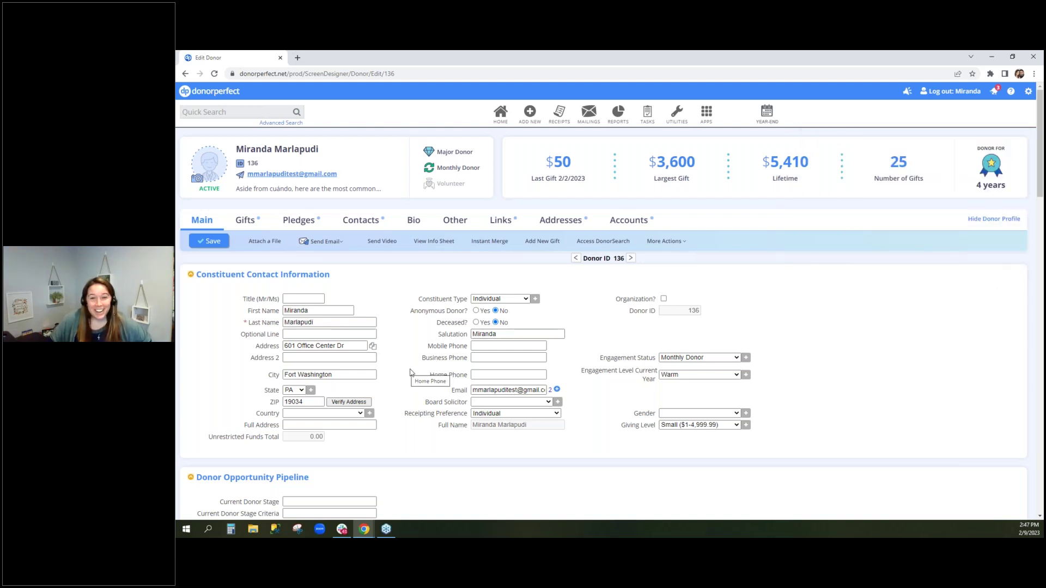
# Enlarge the donor's Narrative box and delete all of its existing text
pyautogui.scroll(-6, 411, 371)
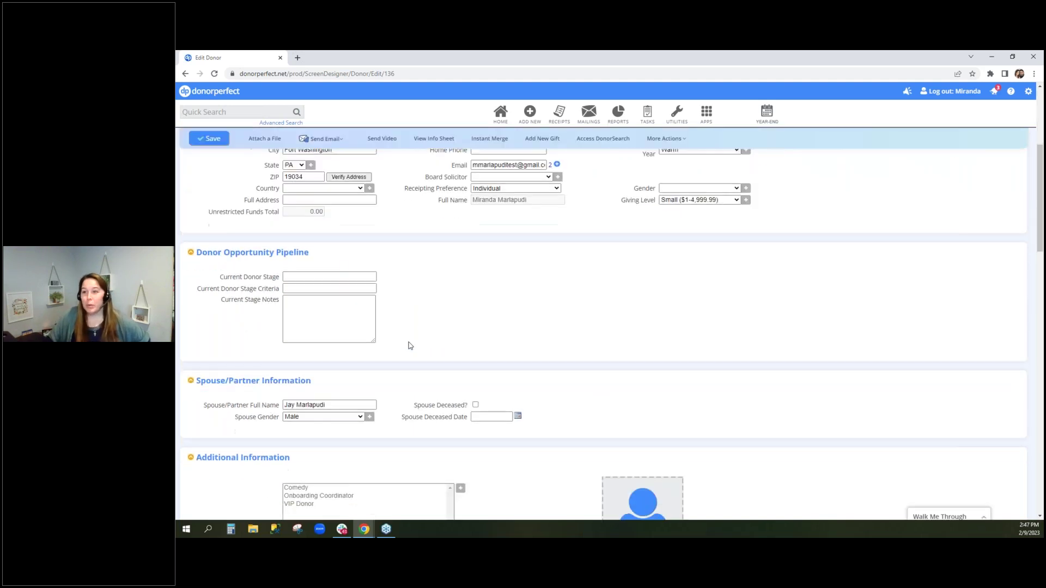
pyautogui.scroll(-2, 412, 341)
pyautogui.moveTo(281, 316); pyautogui.dragTo(387, 334)
pyautogui.click(330, 334)
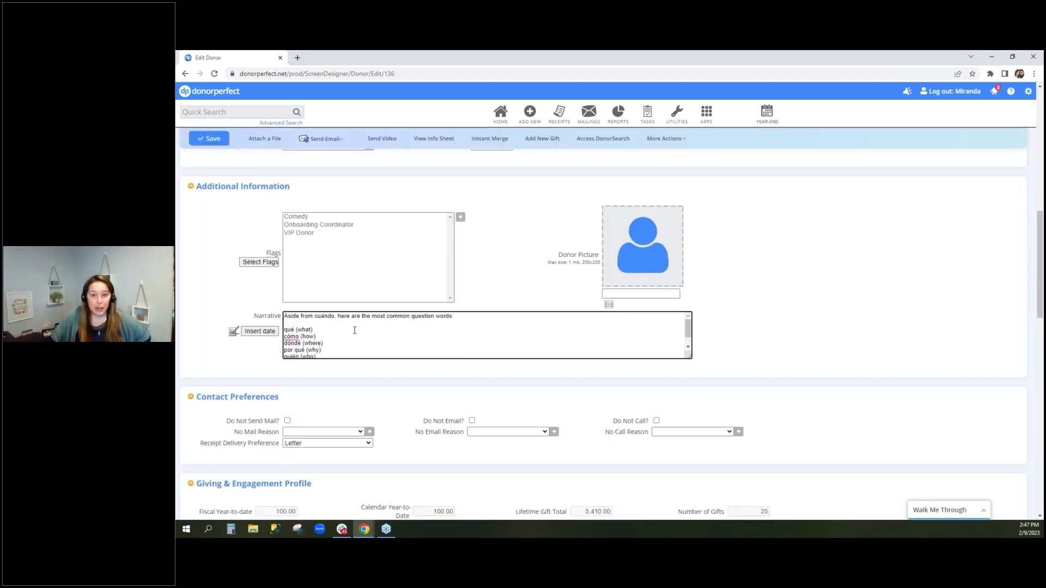
pyautogui.moveTo(689, 356); pyautogui.dragTo(689, 397)
pyautogui.moveTo(338, 371); pyautogui.dragTo(307, 371)
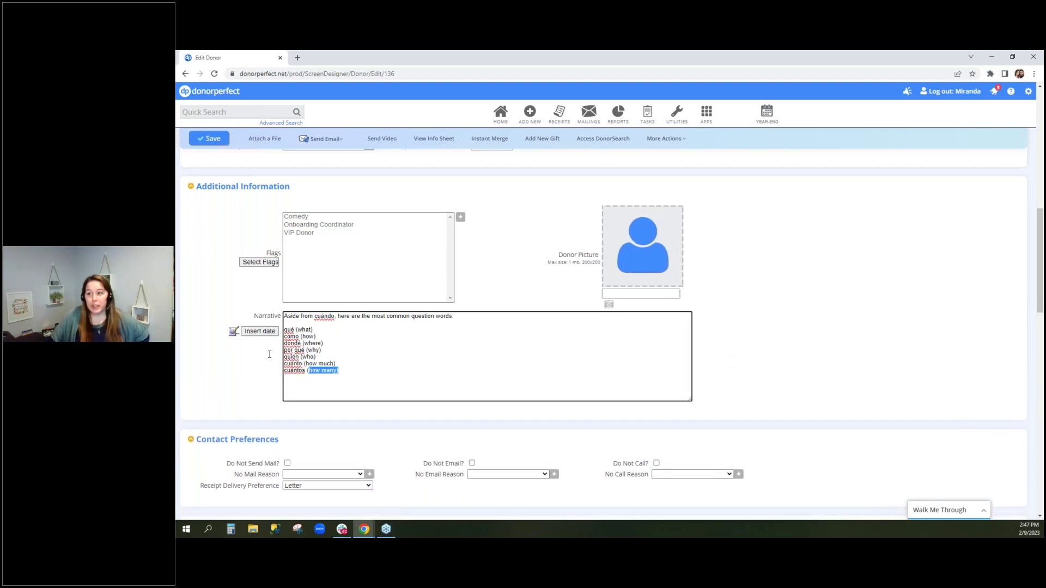
pyautogui.hotkey('ctrl', 'a')
pyautogui.press('BackSpace')
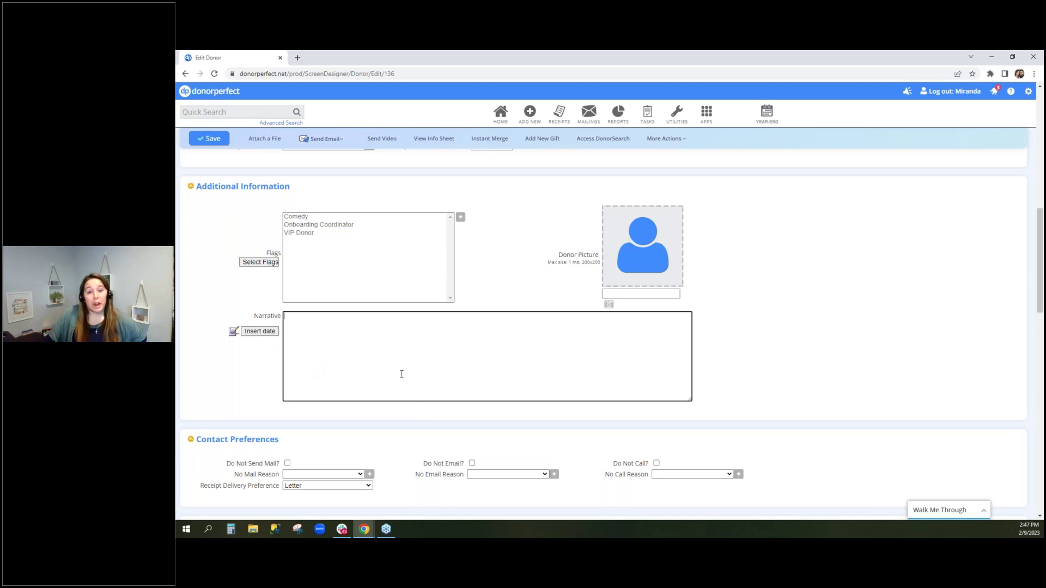
# Add a 2/9/2023 date-stamped note plus two more dated lines, then go to the Gifts tab
pyautogui.click(260, 331)
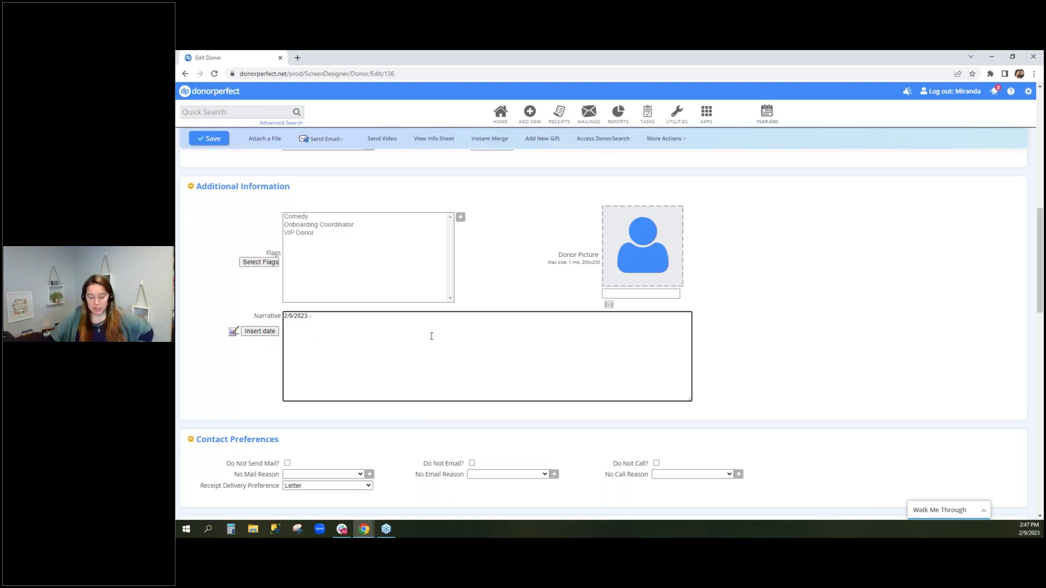
pyautogui.write('MMarlap')
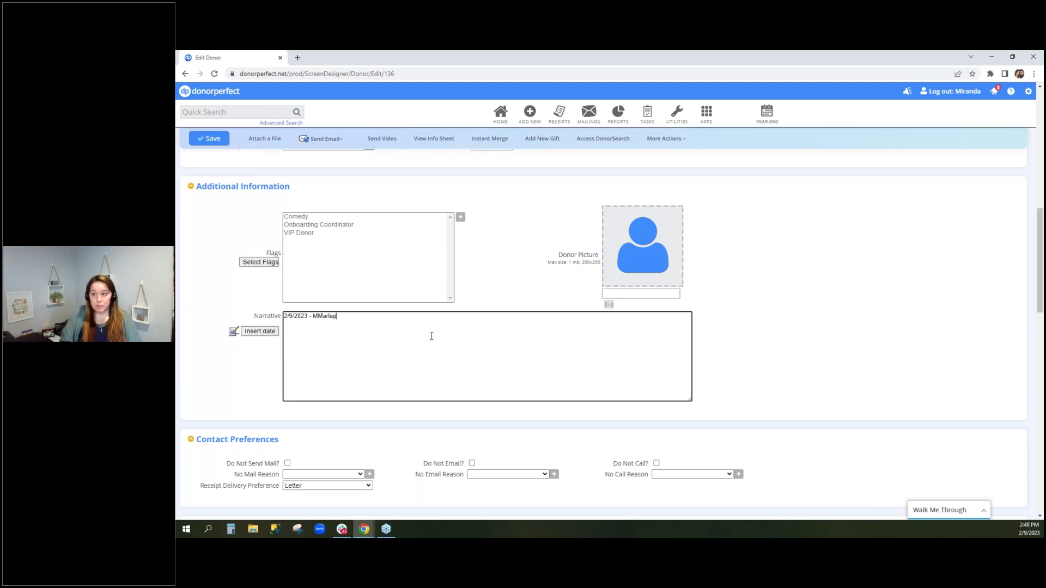
pyautogui.write('udi -')
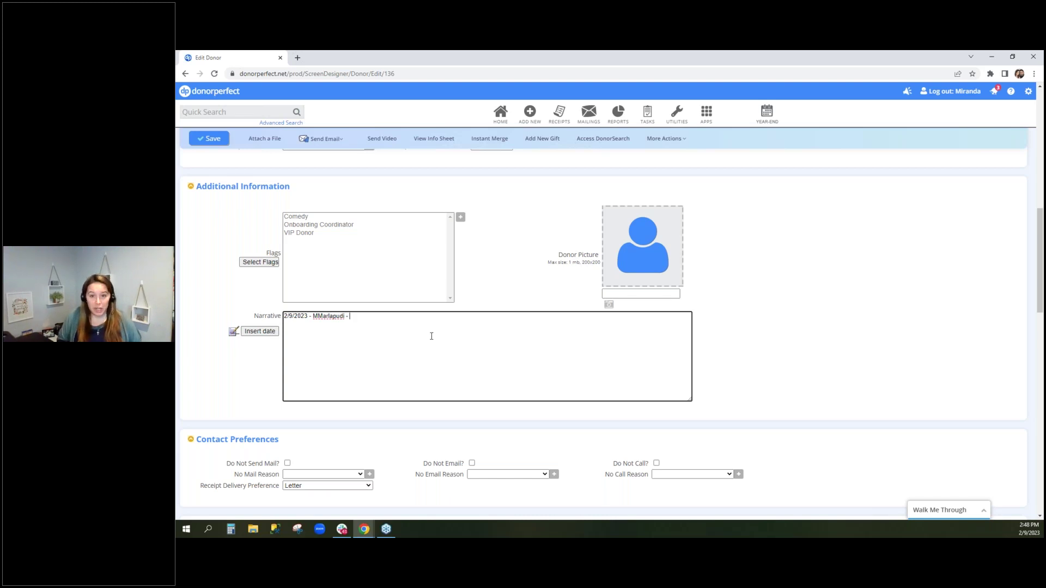
pyautogui.write(' then type the note')
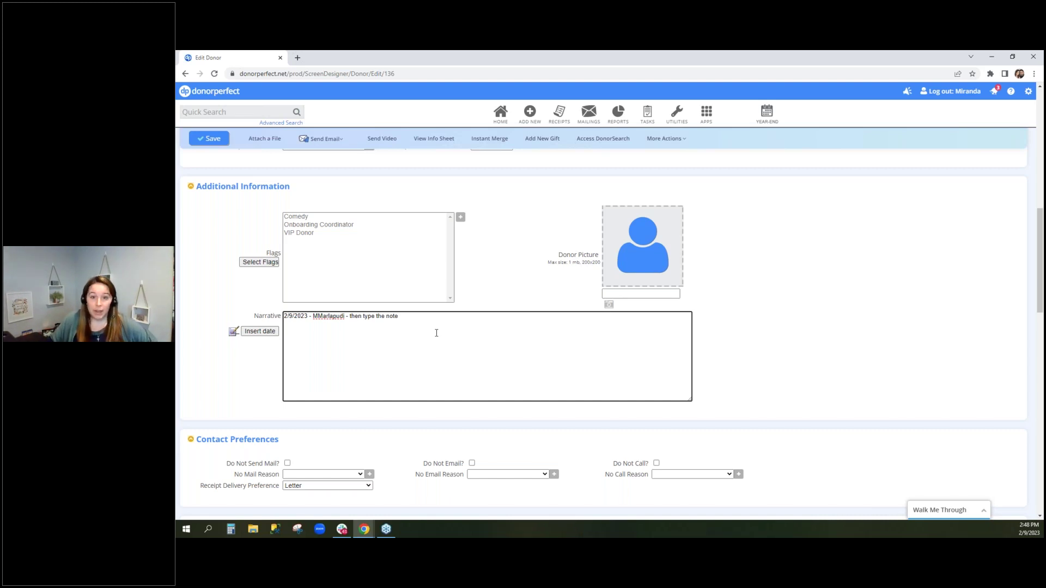
pyautogui.click(262, 332)
pyautogui.click(260, 334)
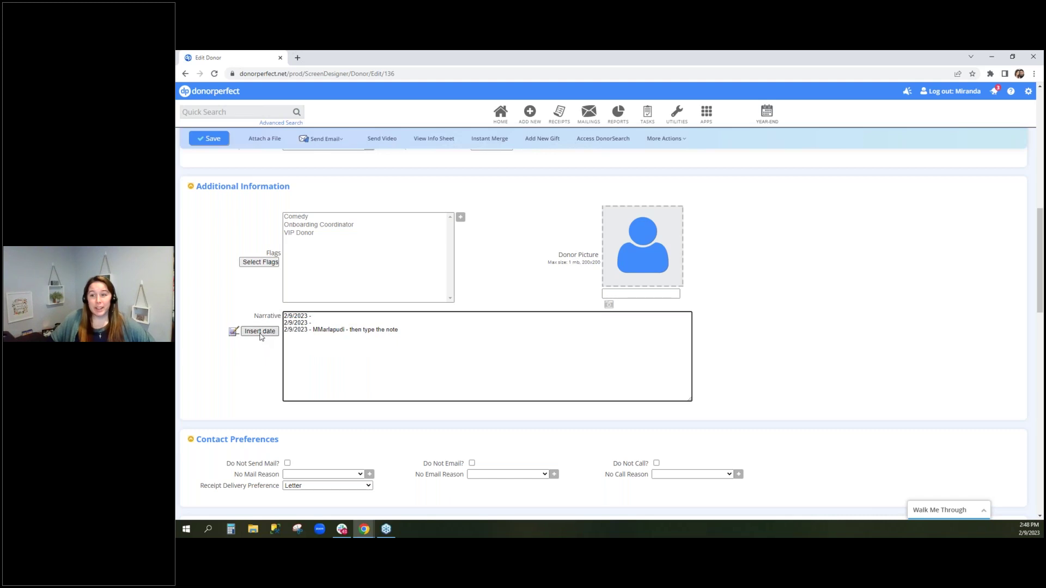
pyautogui.moveTo(314, 316); pyautogui.dragTo(261, 315)
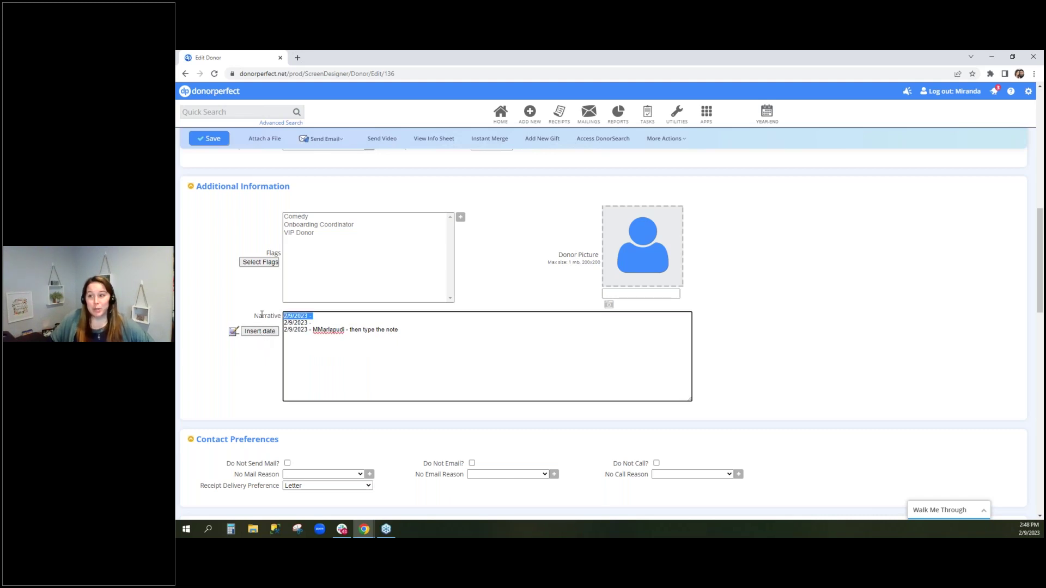
pyautogui.click(419, 362)
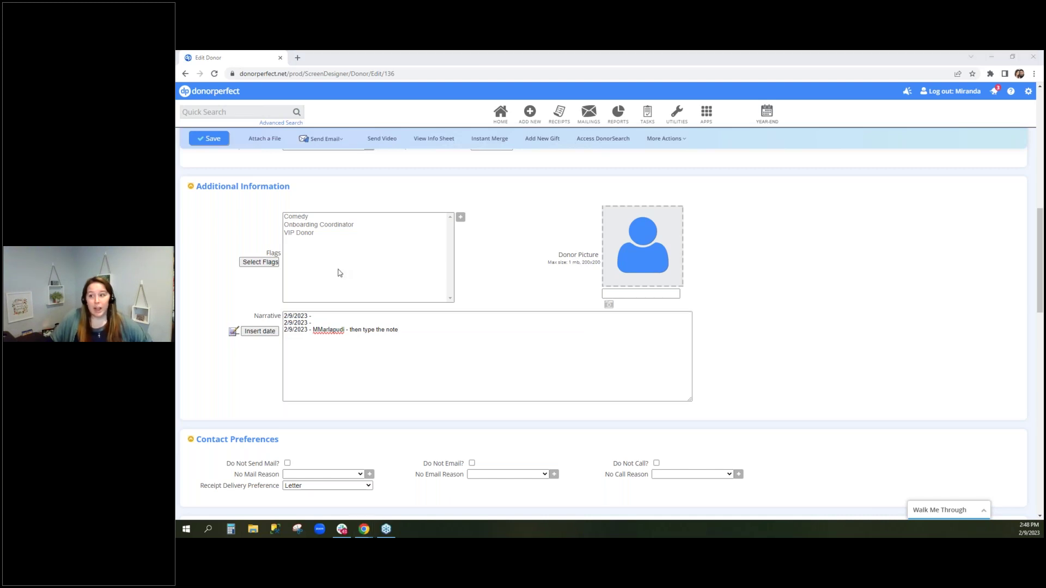
pyautogui.scroll(10, 315, 334)
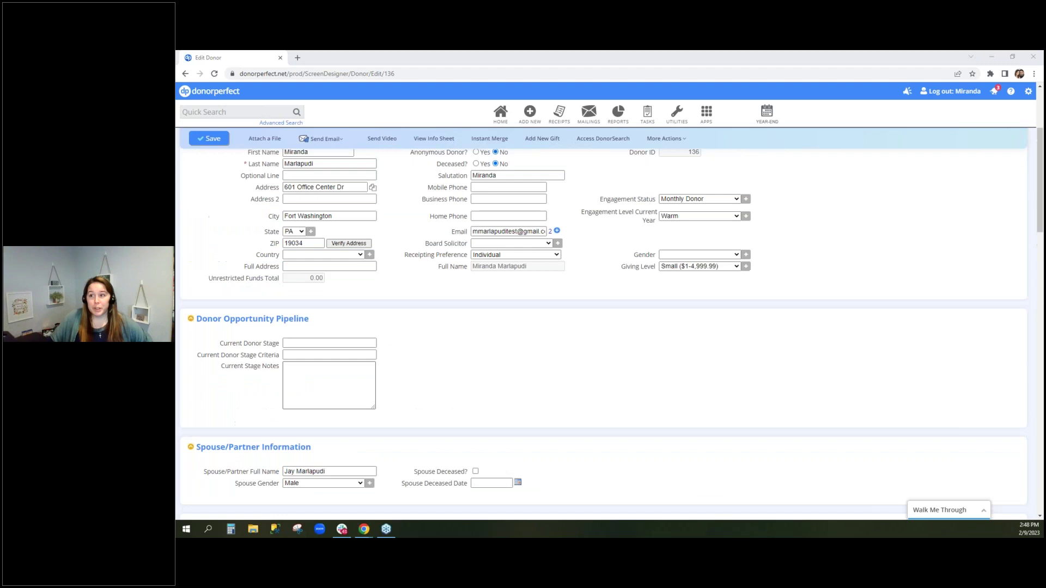
pyautogui.click(260, 228)
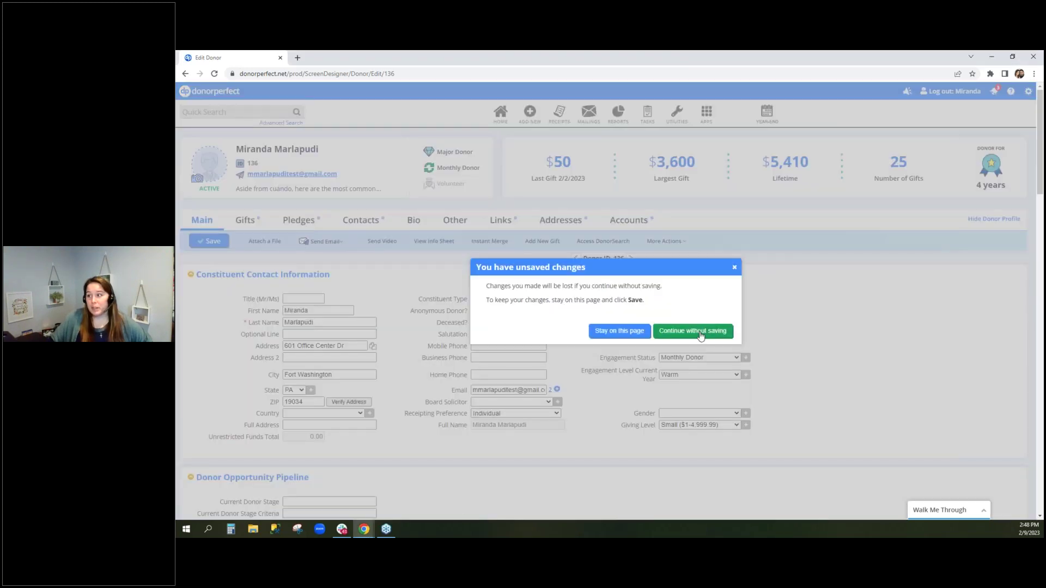
# Discard the narrative changes, look at a new gift form's Gift Narrative field, then open Contacts
pyautogui.click(696, 330)
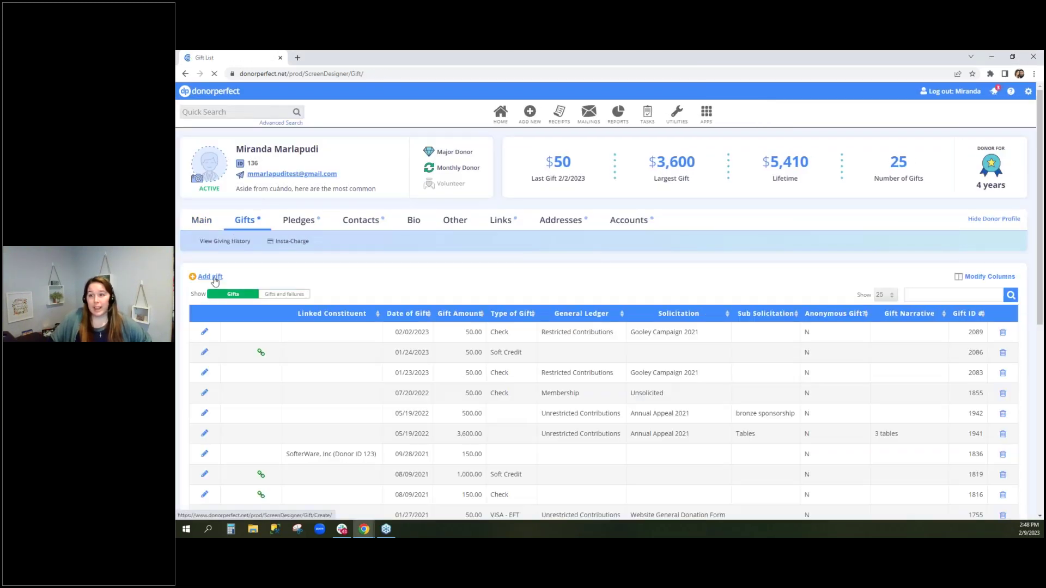
pyautogui.click(213, 279)
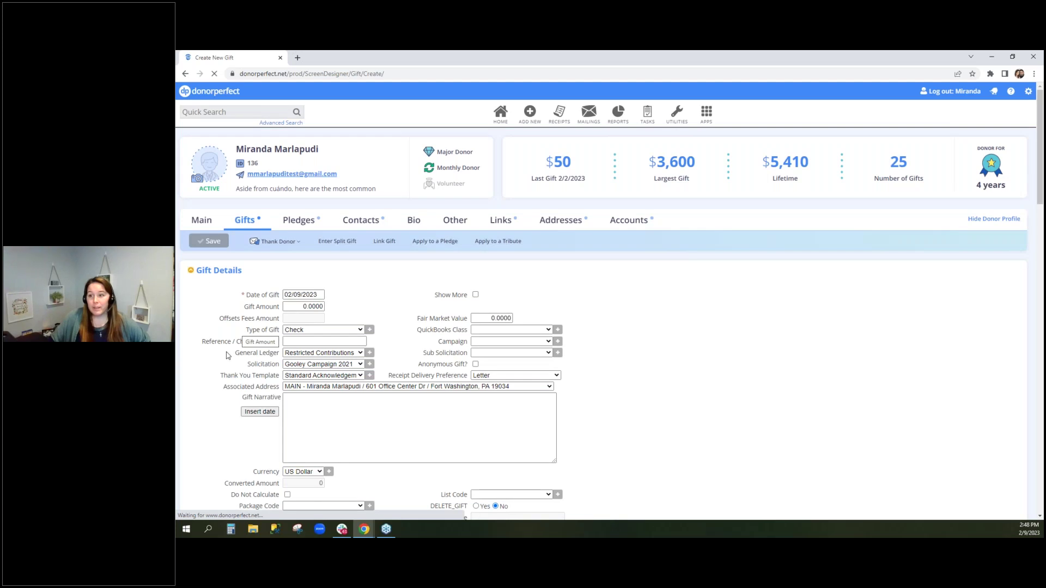
pyautogui.click(256, 298)
pyautogui.click(396, 321)
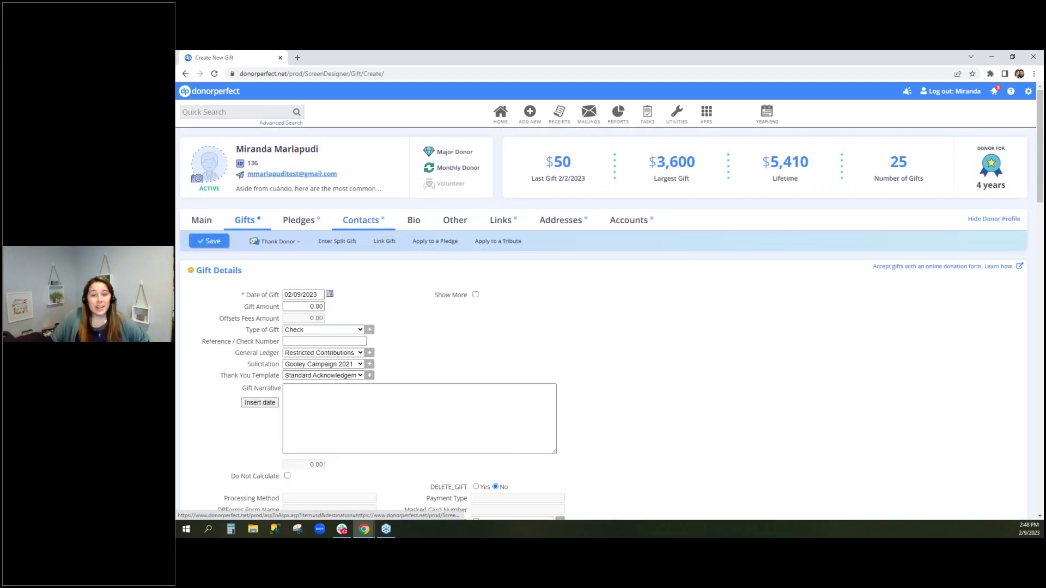
pyautogui.click(360, 219)
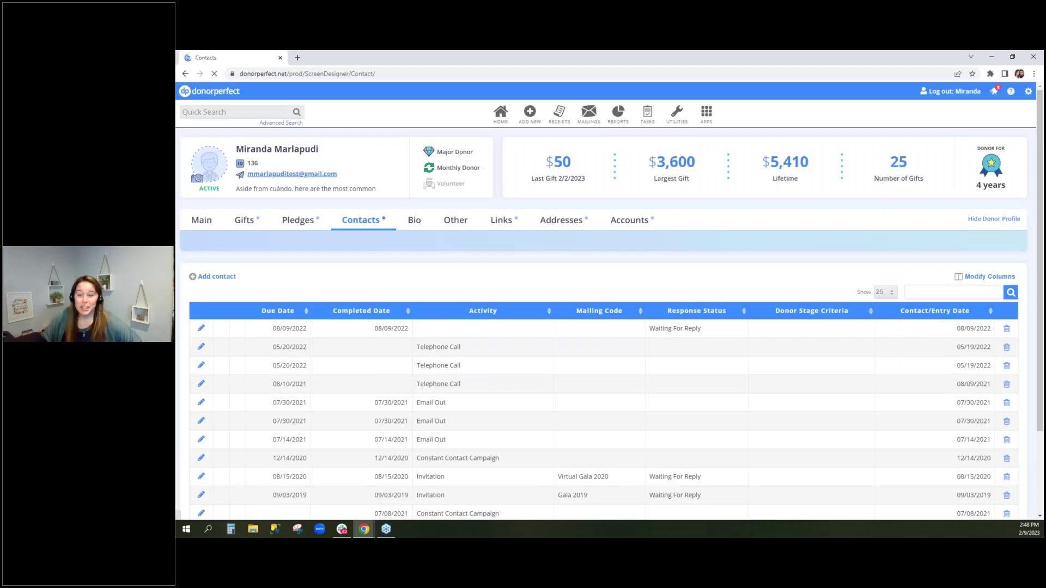
# View the Create New Contact form, then go back to the donor's Main tab
pyautogui.click(222, 278)
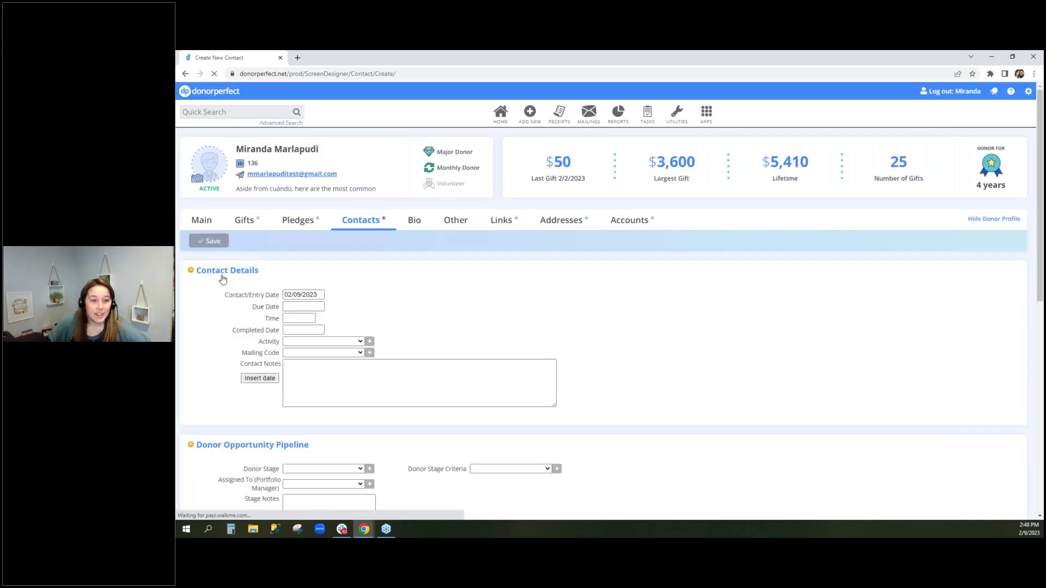
pyautogui.moveTo(248, 364); pyautogui.dragTo(277, 377)
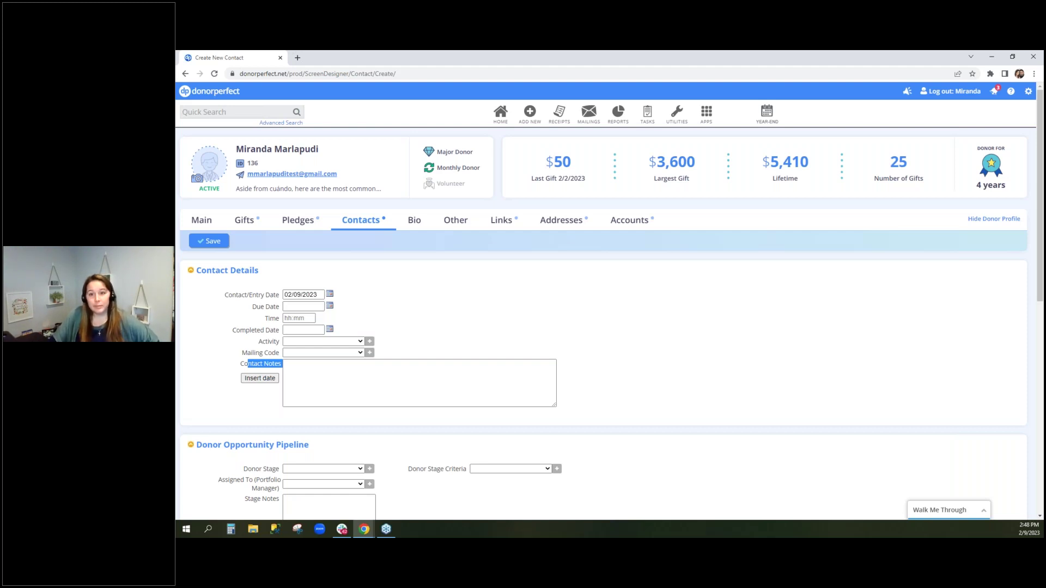
pyautogui.click(211, 225)
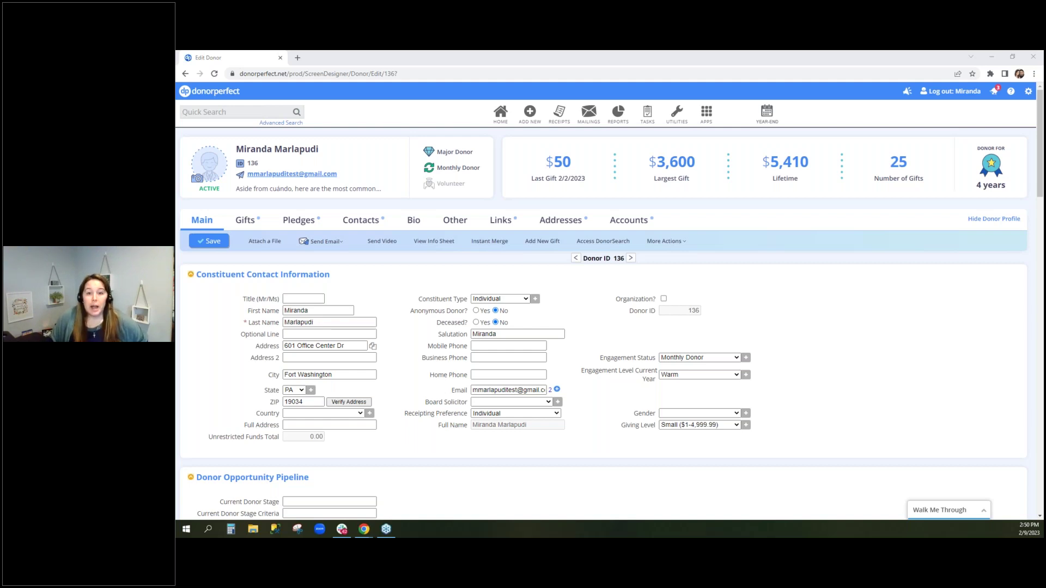
# Open User Management from Settings and start adding a new user
pyautogui.click(1028, 92)
pyautogui.click(975, 288)
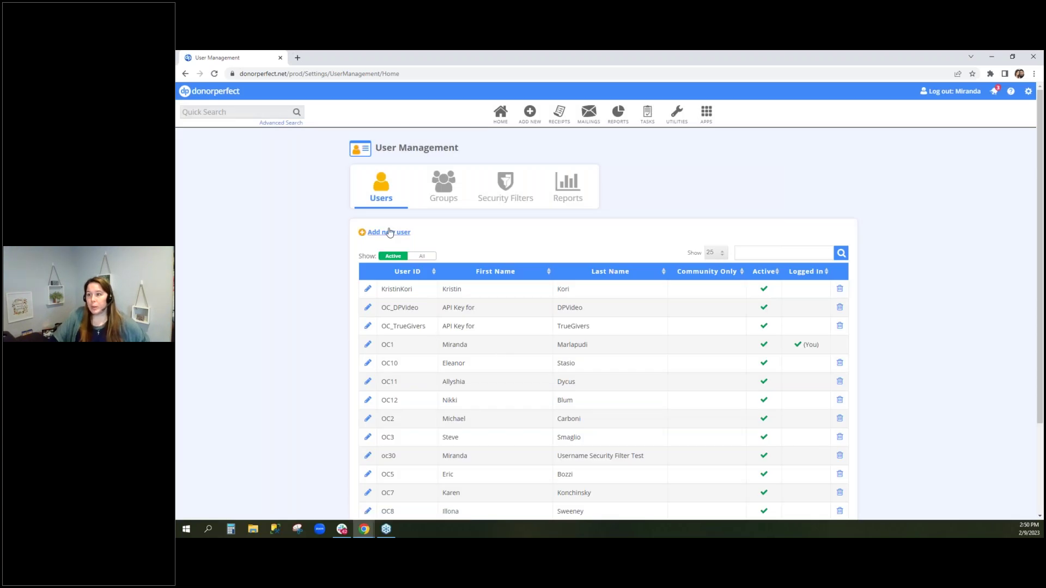
pyautogui.click(383, 232)
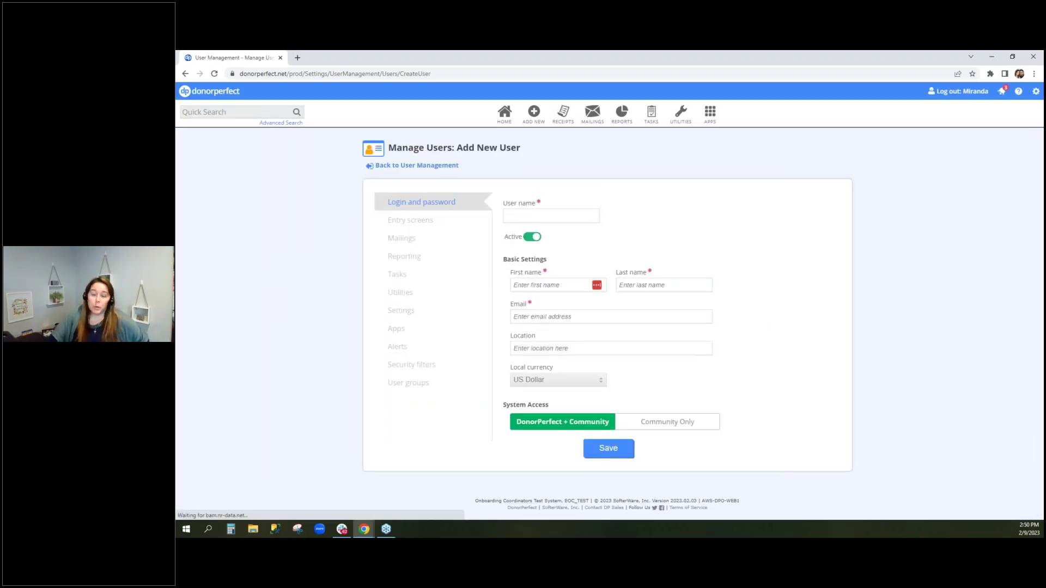
# Fill in a test login name, first and last name 'test', and a test e-mail address
pyautogui.click(531, 214)
pyautogui.write('test13580')
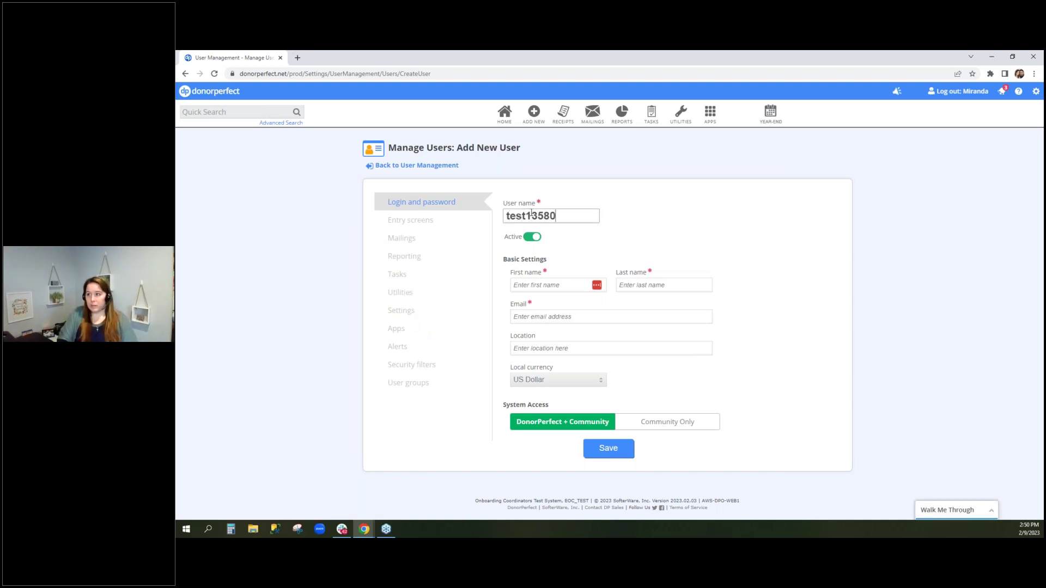
pyautogui.click(545, 285)
pyautogui.write('test')
pyautogui.press('Tab')
pyautogui.write('test')
pyautogui.click(621, 315)
pyautogui.write('teat32359@')
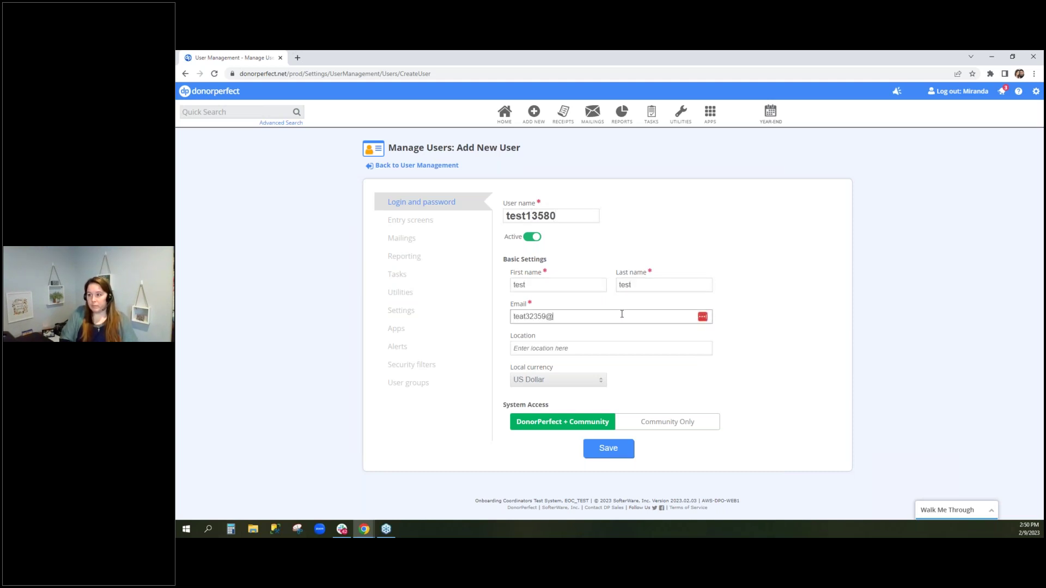
pyautogui.write('test.com')
pyautogui.press('Tab')
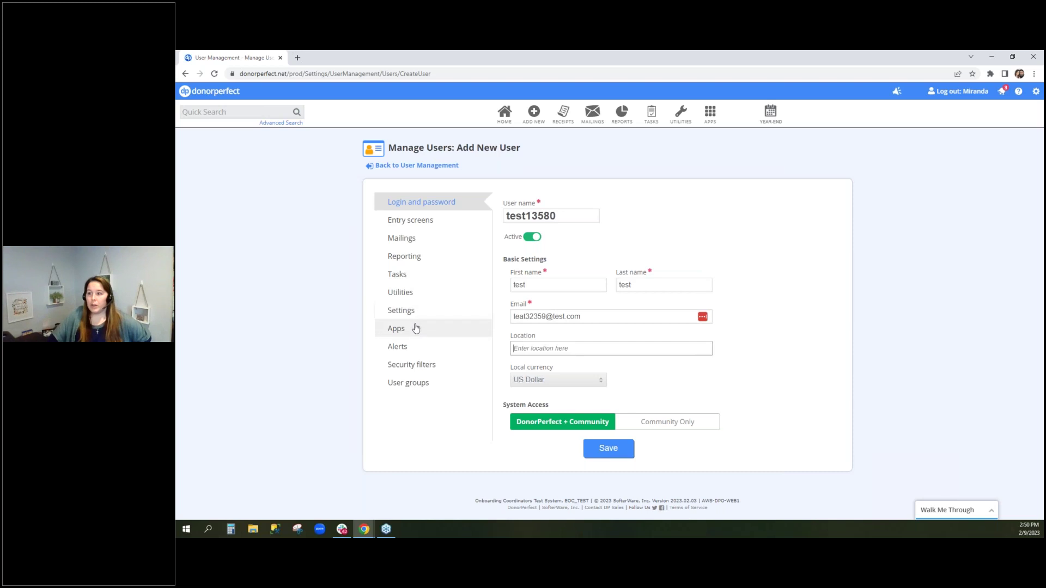
# Review the new user's Apps permissions, highlighting DPMobile
pyautogui.click(414, 329)
pyautogui.moveTo(514, 264); pyautogui.dragTo(550, 265)
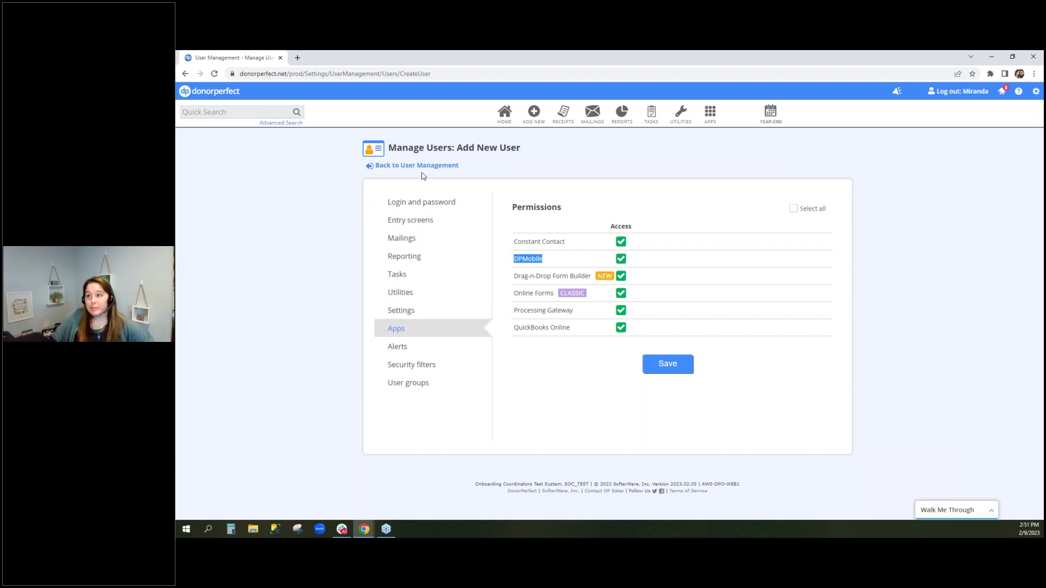
pyautogui.click(265, 113)
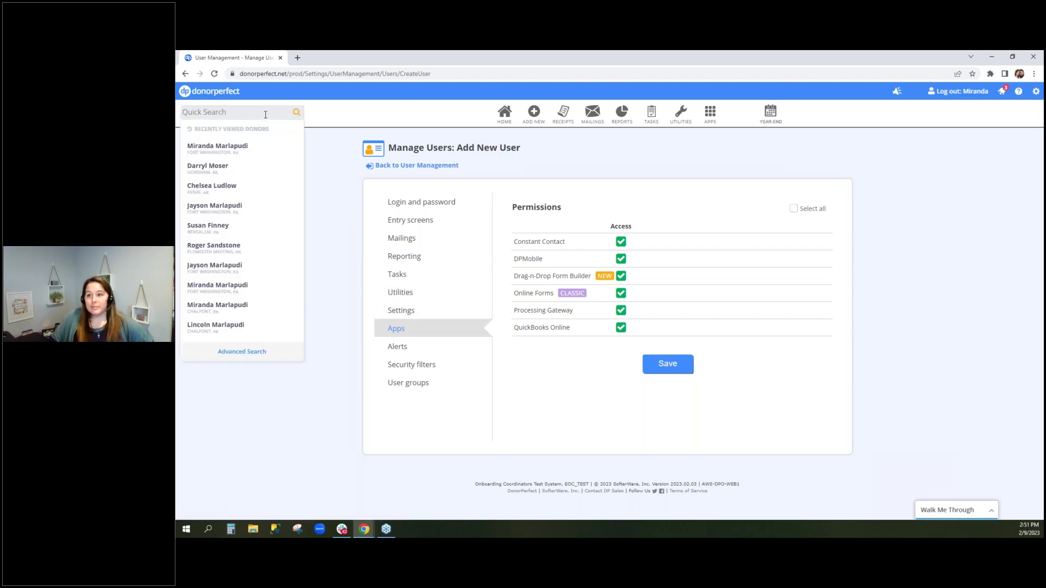
pyautogui.click(339, 112)
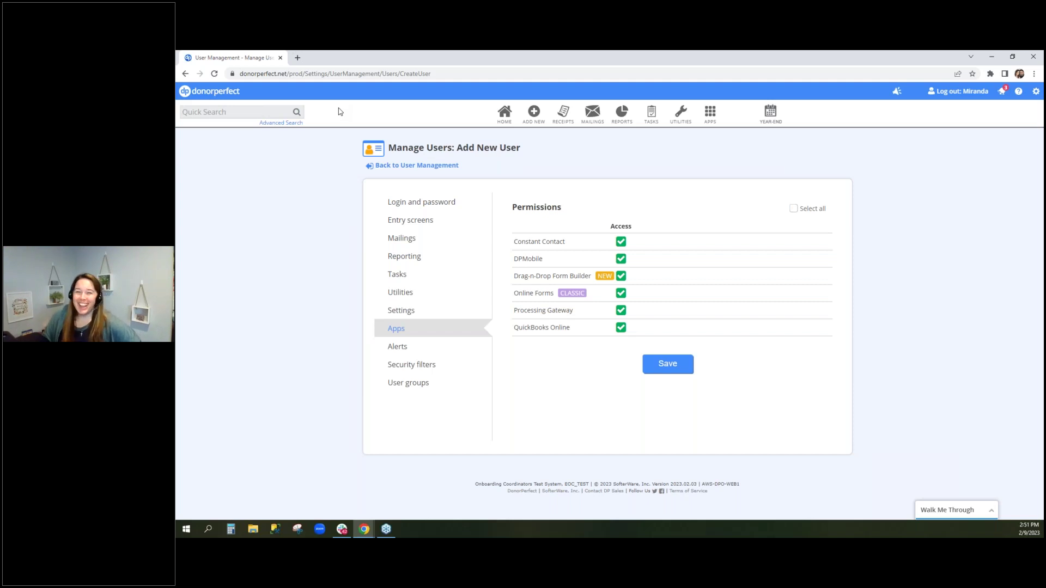
# Quick-search 'abc foundation', discard the new user, and open The Green Earth Foundation, dismissing its alert
pyautogui.click(248, 115)
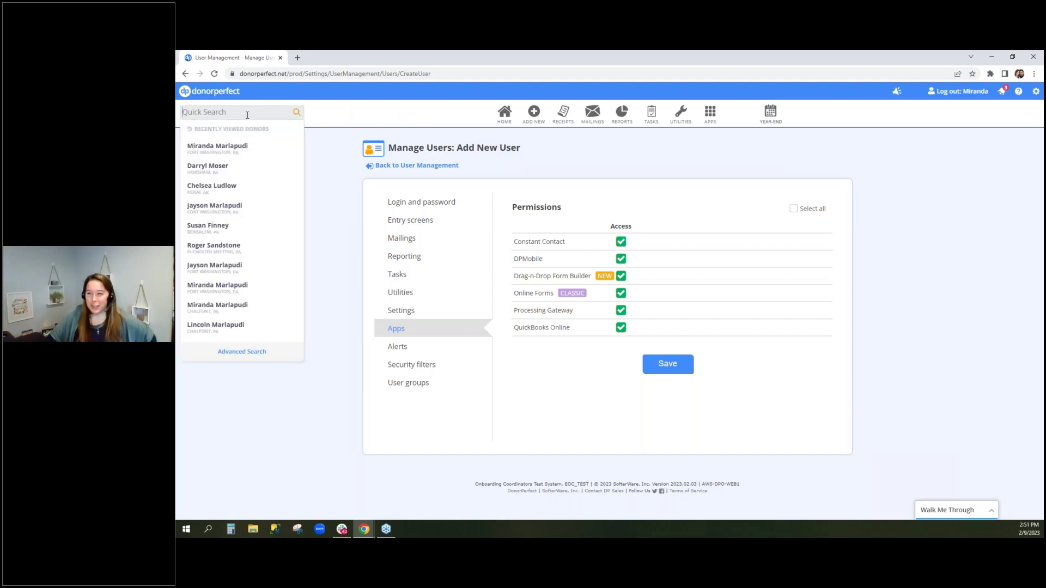
pyautogui.write('abc foundat')
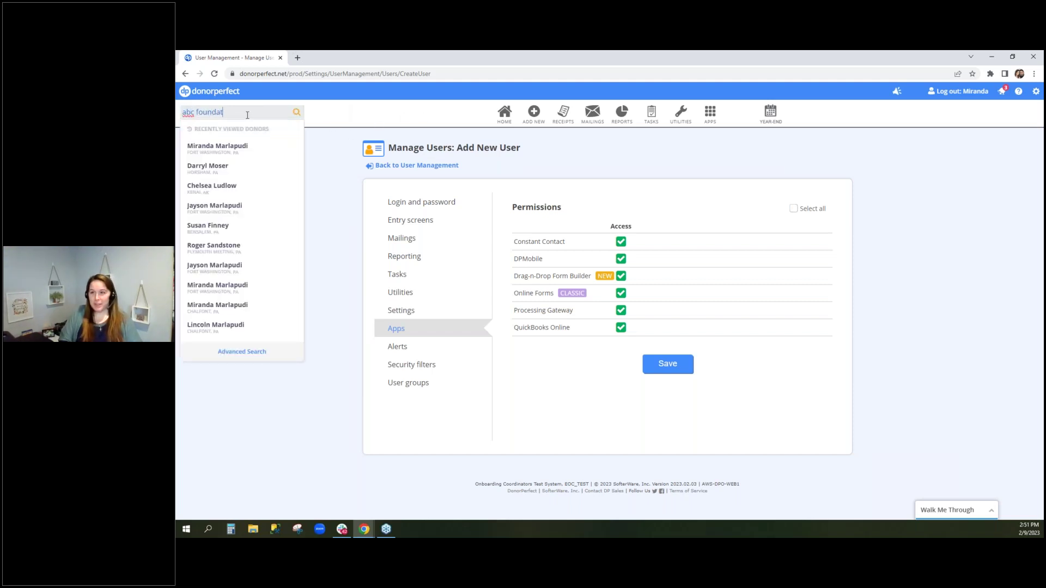
pyautogui.write('ion')
pyautogui.press('Return')
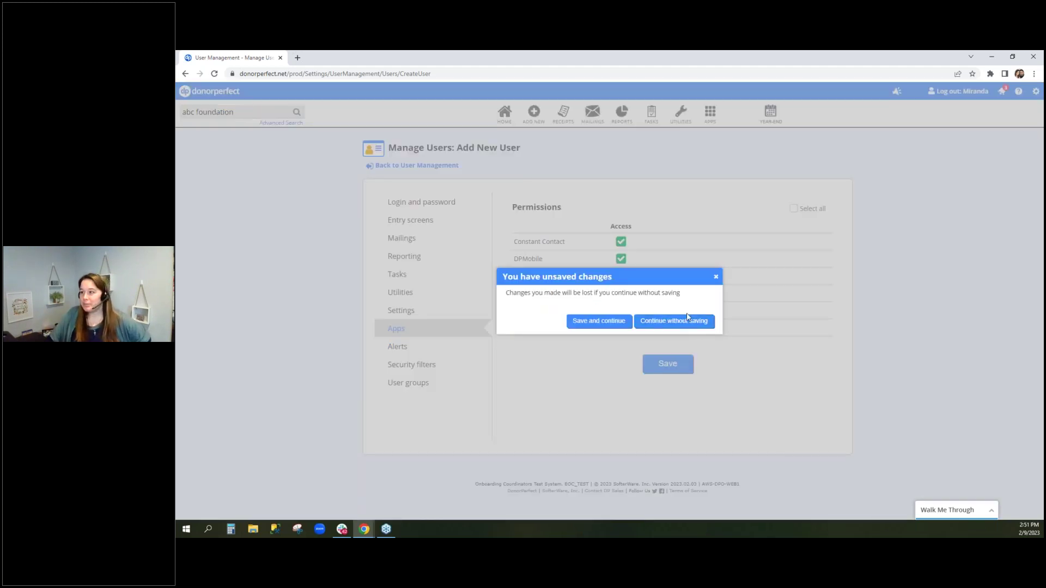
pyautogui.click(700, 323)
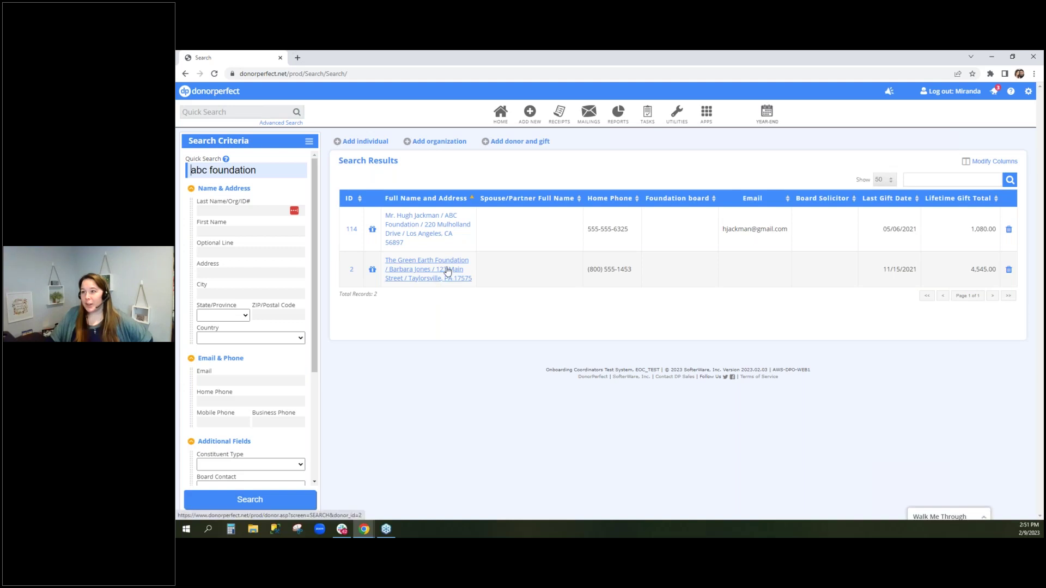
pyautogui.click(445, 269)
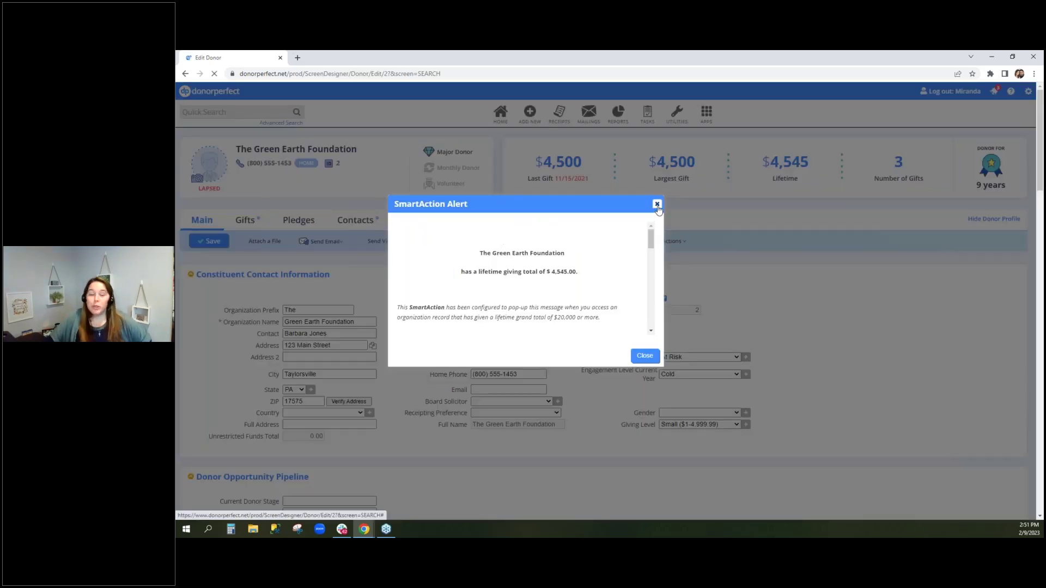
pyautogui.click(657, 204)
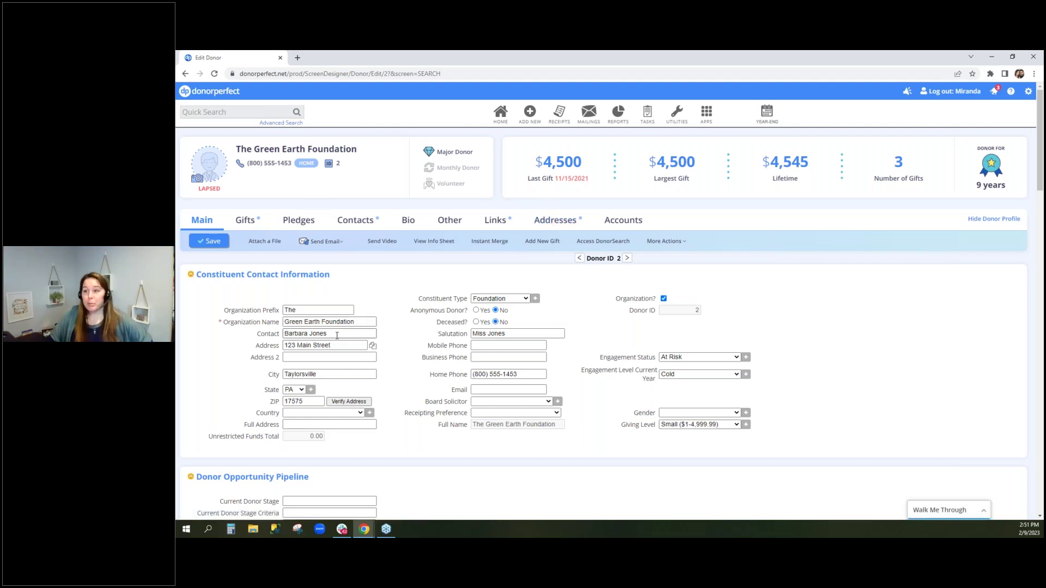
pyautogui.moveTo(328, 334); pyautogui.dragTo(283, 334)
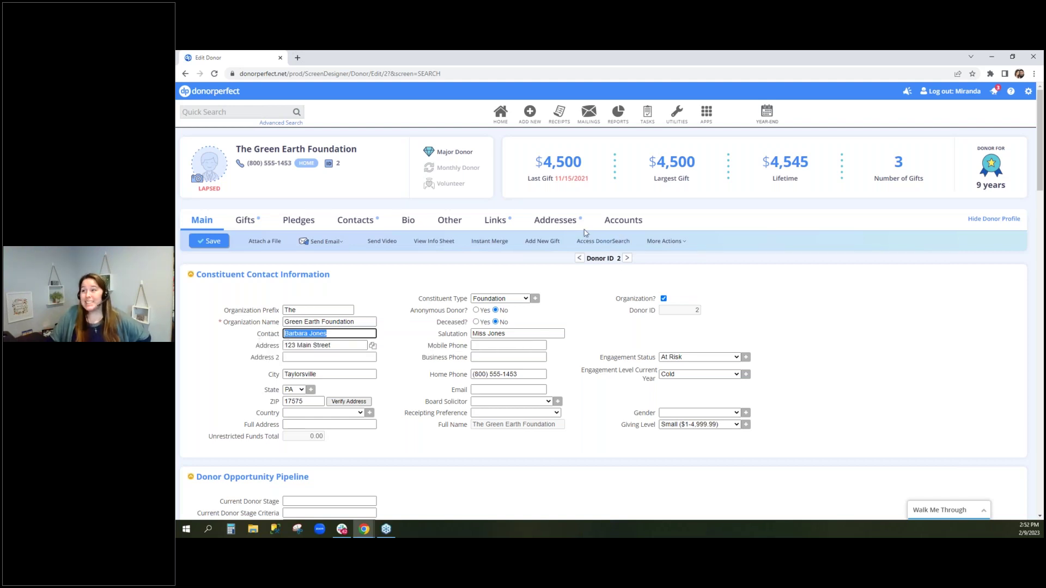
# Show the foundation's Addresses tab and highlight the contact name in the first address
pyautogui.click(567, 223)
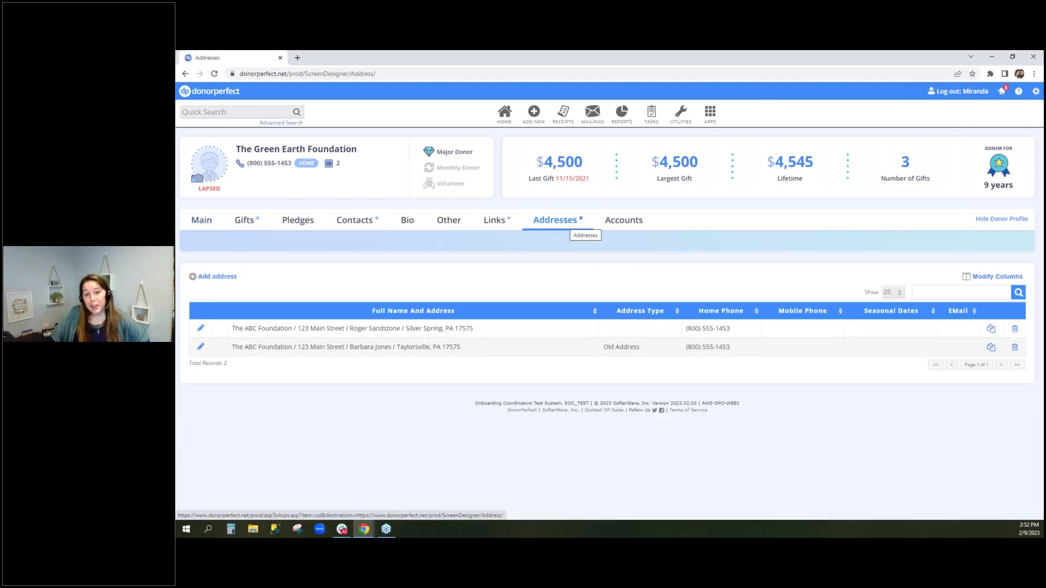
pyautogui.moveTo(351, 328); pyautogui.dragTo(401, 328)
pyautogui.moveTo(242, 152); pyautogui.dragTo(361, 146)
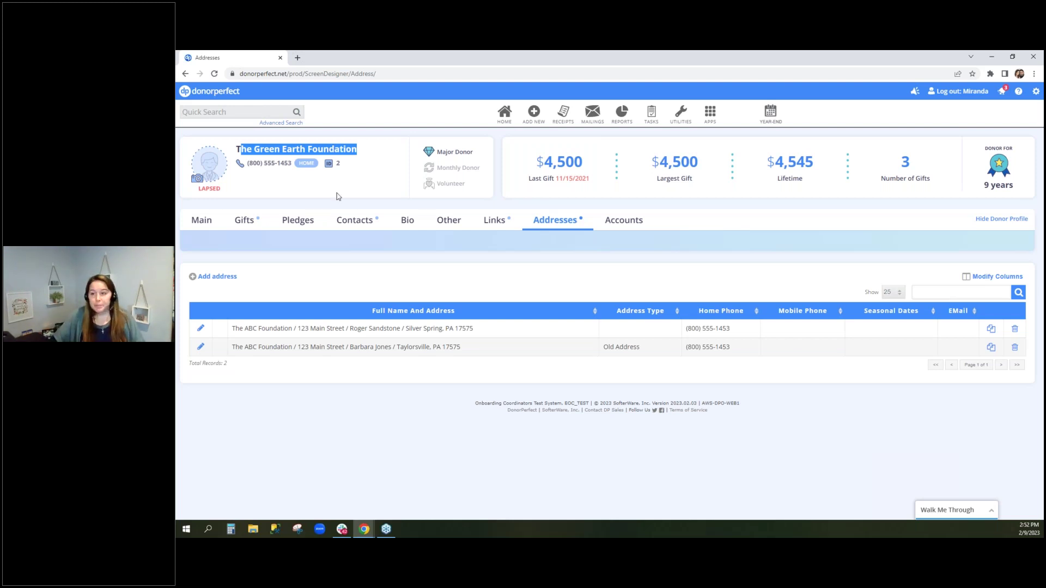
pyautogui.moveTo(402, 329); pyautogui.dragTo(353, 359)
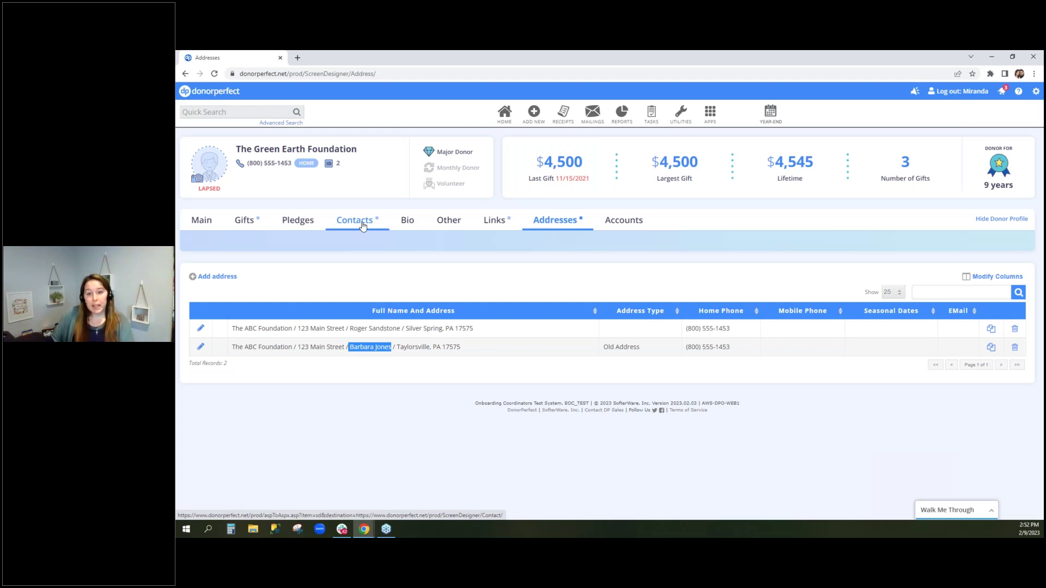
# Start a new contact from the foundation's Contacts tab and scroll through its fields, including Campaign Status
pyautogui.click(363, 226)
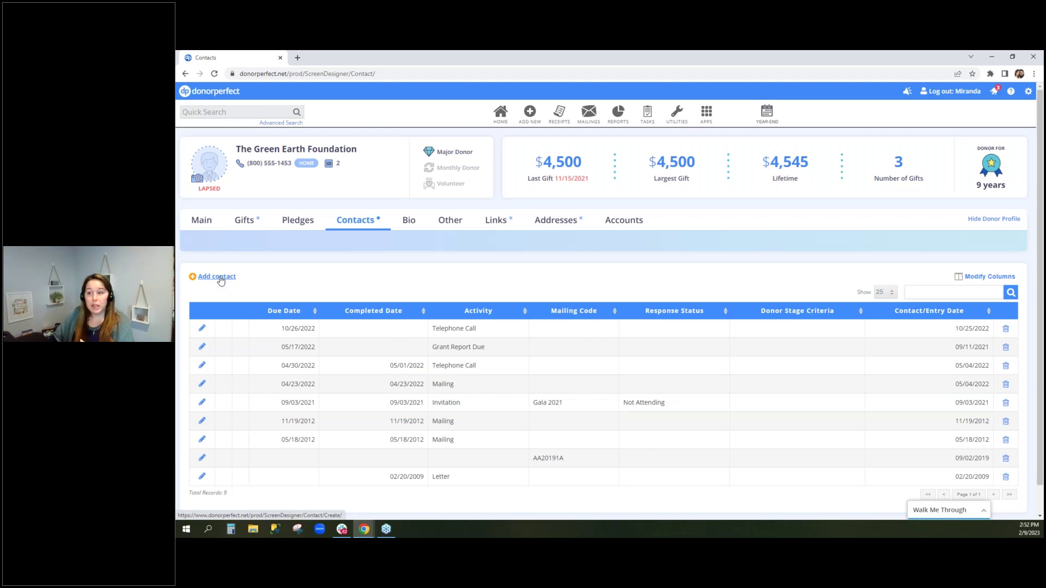
pyautogui.click(221, 280)
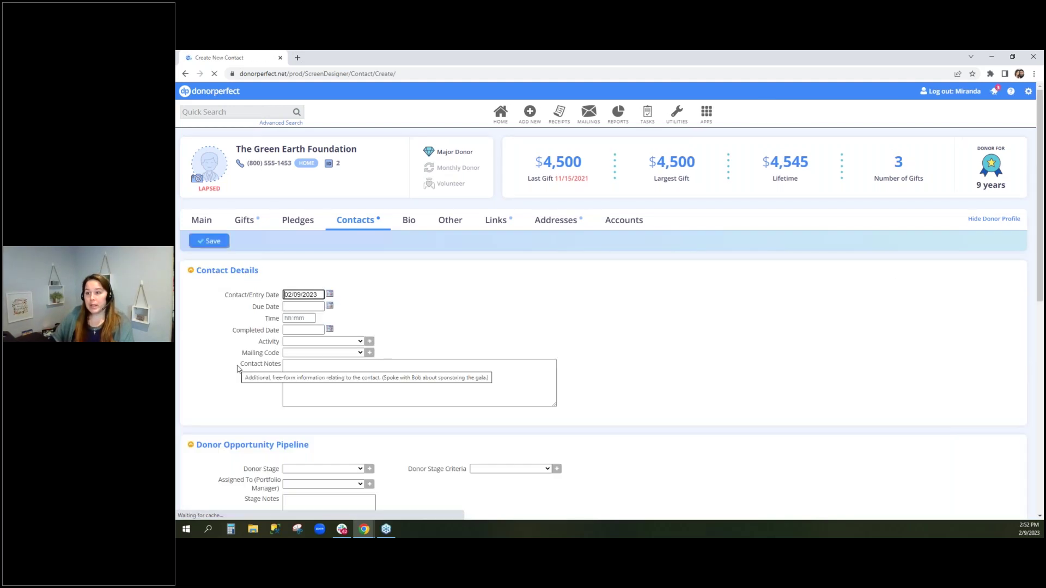
pyautogui.scroll(-10, 237, 369)
pyautogui.moveTo(238, 363); pyautogui.dragTo(477, 392)
pyautogui.click(469, 376)
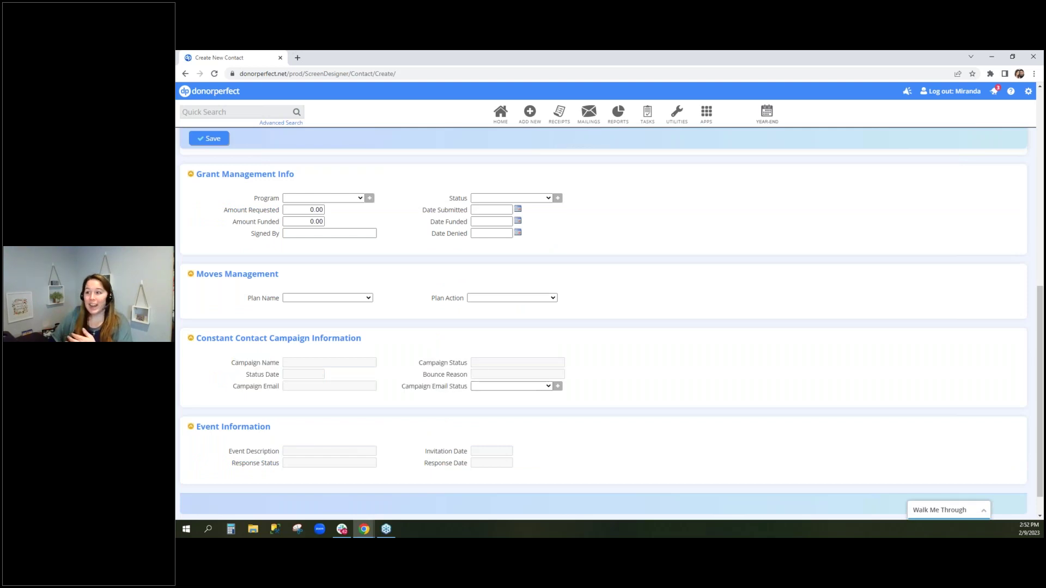
pyautogui.scroll(-1, 297, 360)
pyautogui.moveTo(441, 331); pyautogui.dragTo(491, 331)
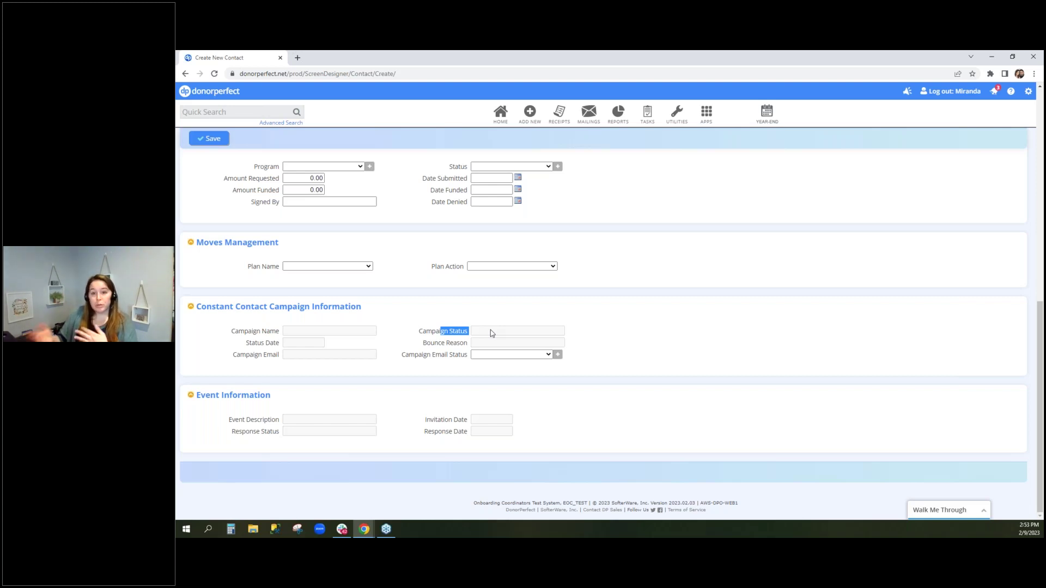
pyautogui.click(593, 348)
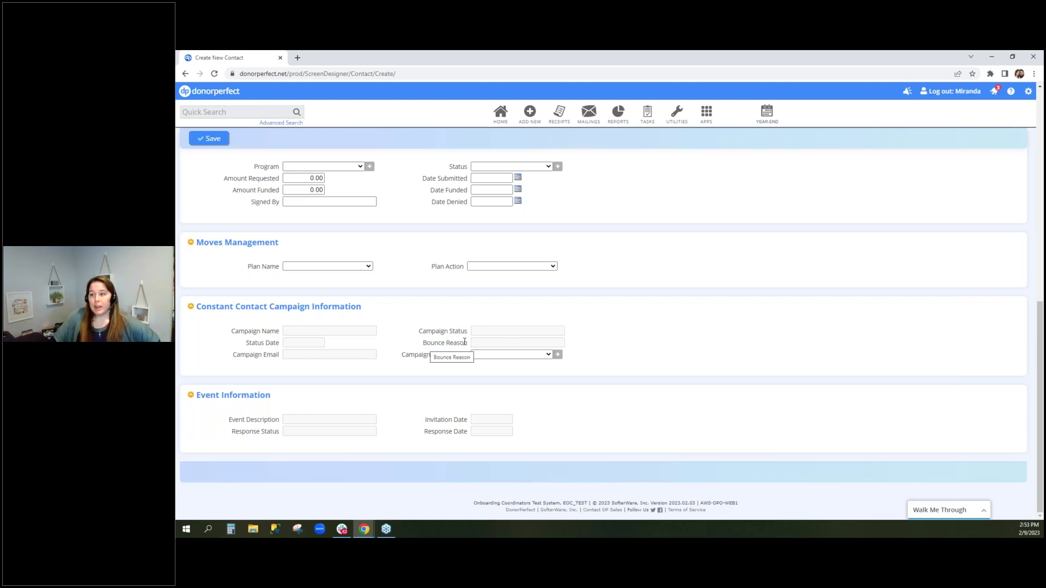
pyautogui.scroll(10, 470, 341)
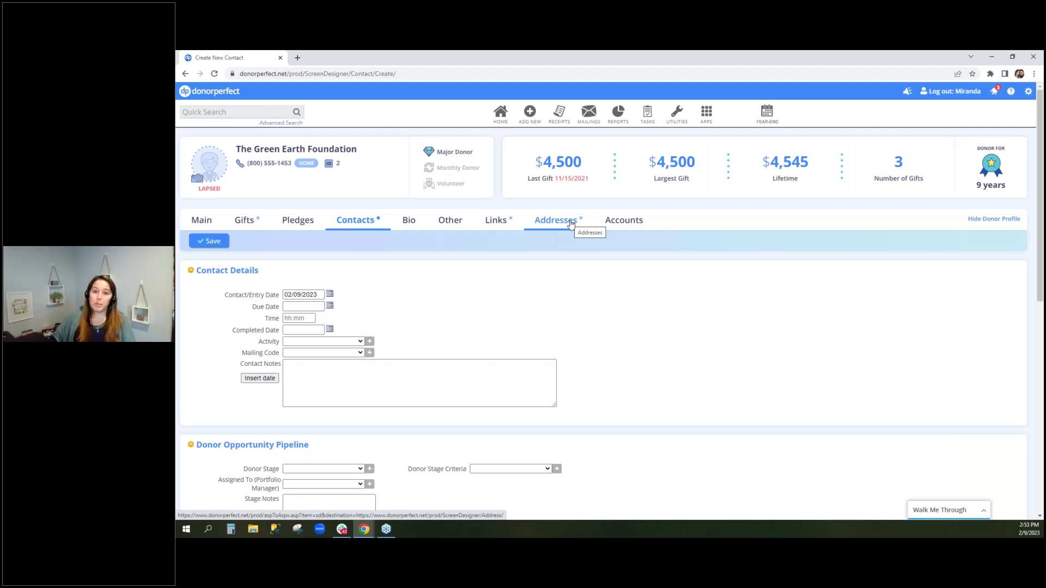
# Return to The Green Earth Foundation's main record and dismiss the SmartAction giving alert
pyautogui.click(201, 221)
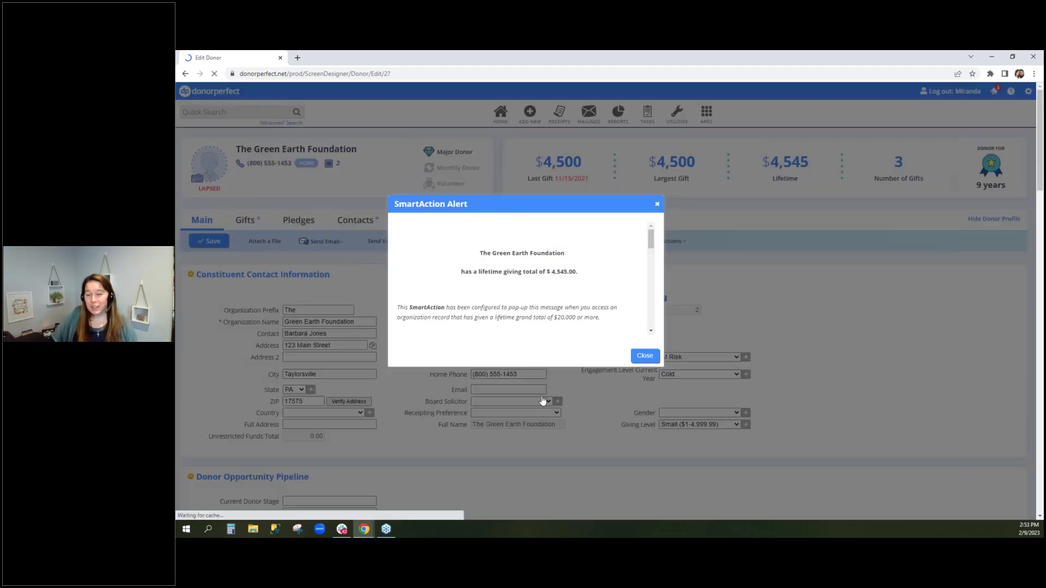
pyautogui.click(644, 356)
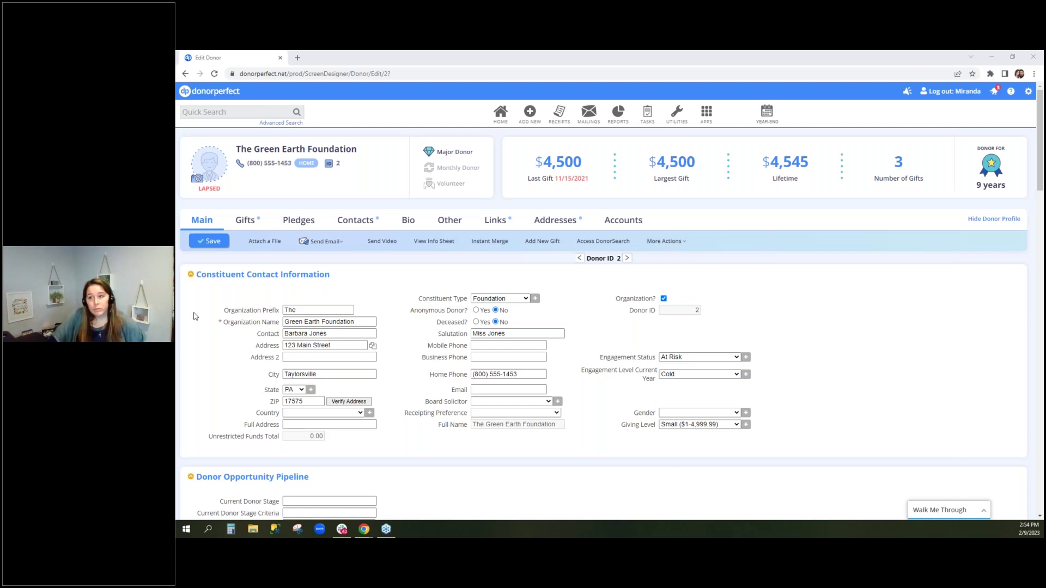
# Add a new gift for the foundation and review its Thank You Template options, Standard Acknowledgement
pyautogui.click(260, 223)
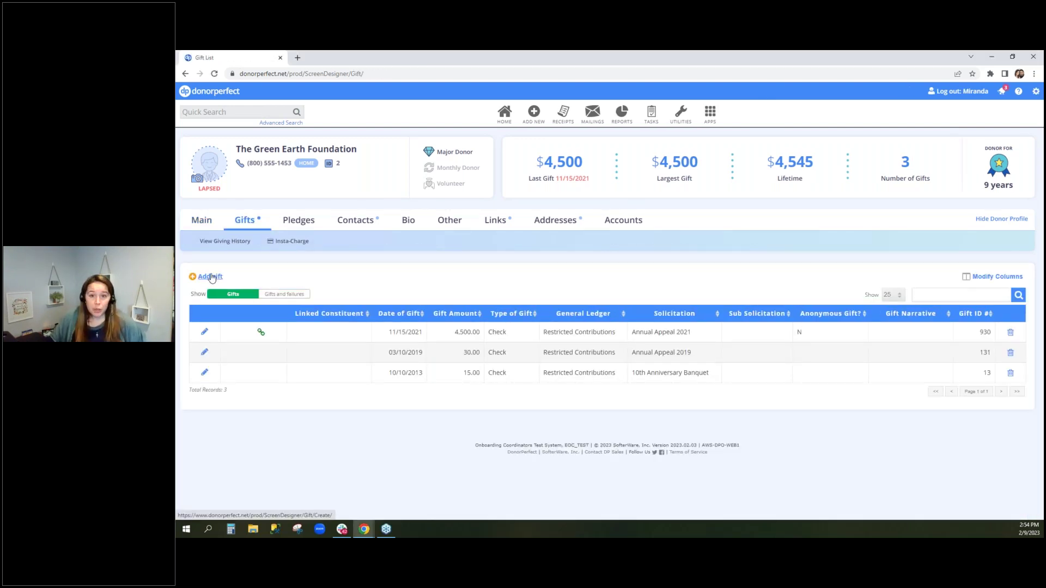
pyautogui.click(211, 277)
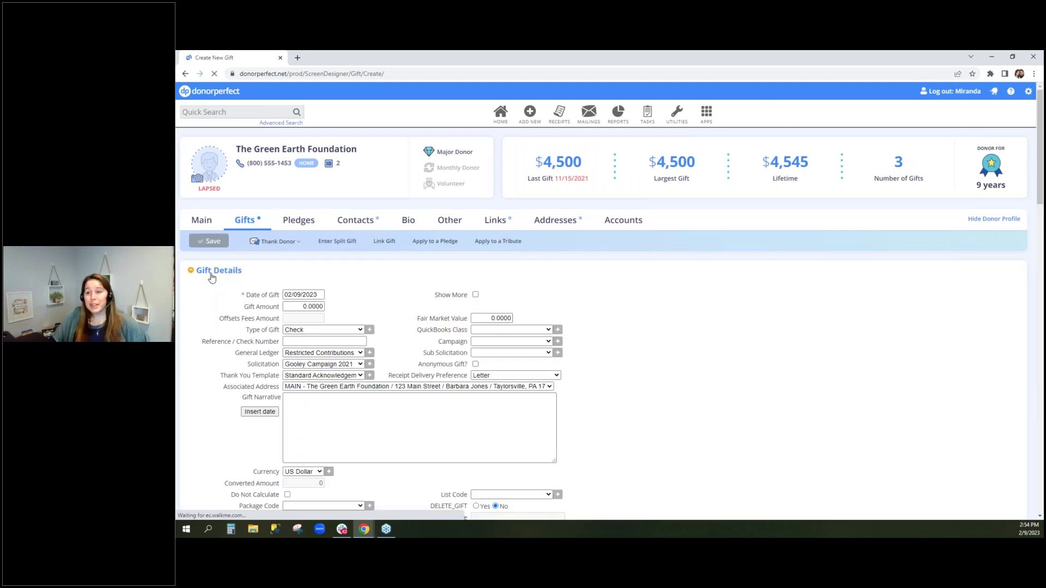
pyautogui.moveTo(222, 381); pyautogui.dragTo(294, 379)
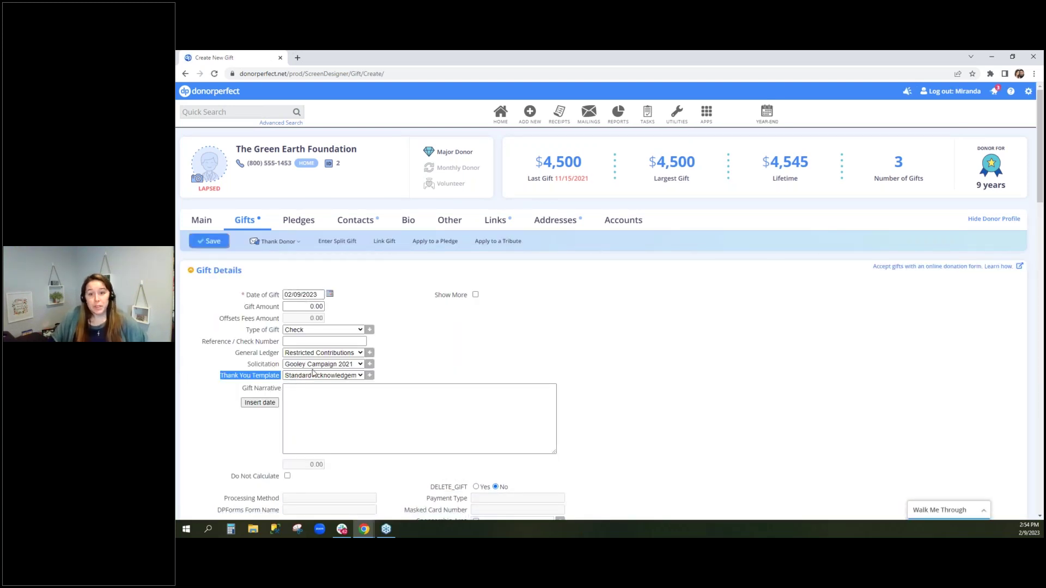
pyautogui.click(352, 378)
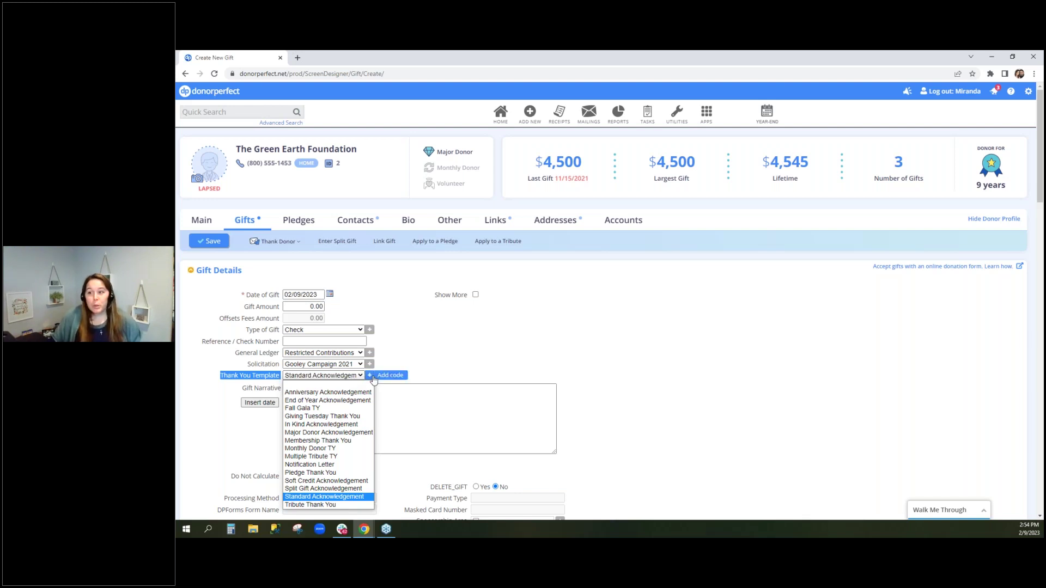
pyautogui.click(371, 377)
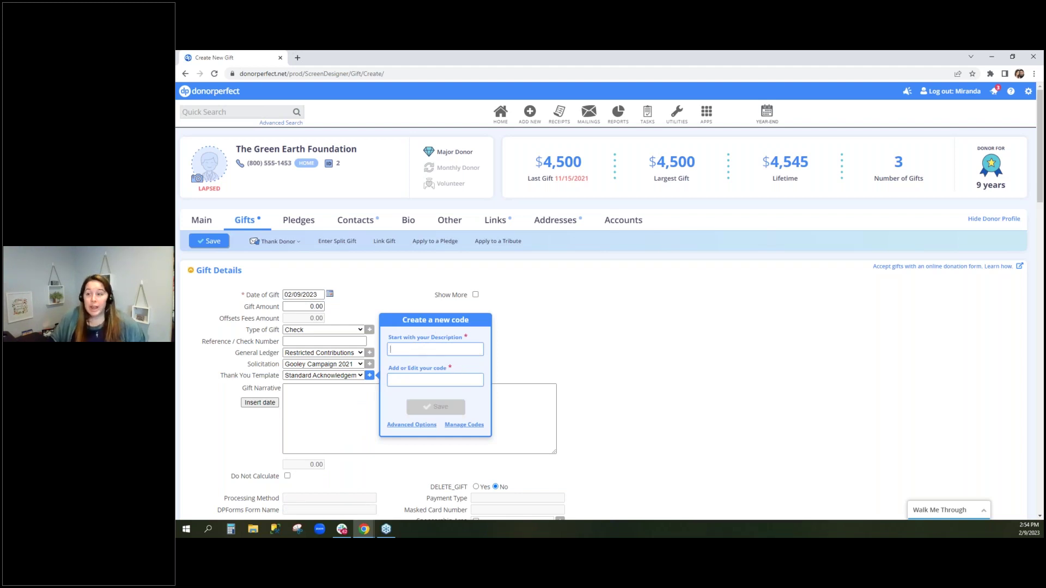
pyautogui.click(575, 359)
pyautogui.moveTo(595, 114)
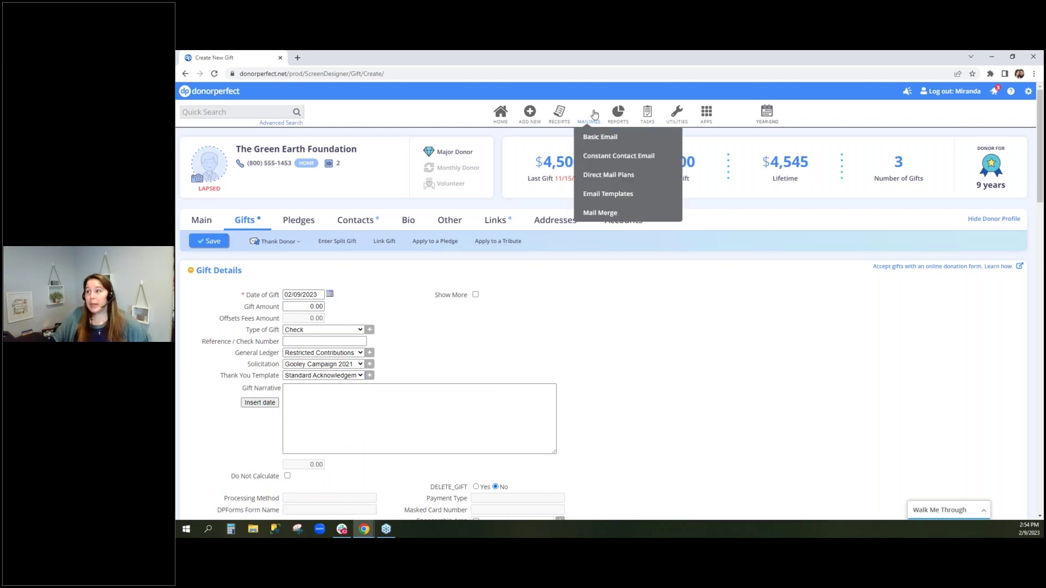
# Open Mailings > Email Templates and review linked thank-you letters like Giving Tuesday Thank You
pyautogui.click(641, 199)
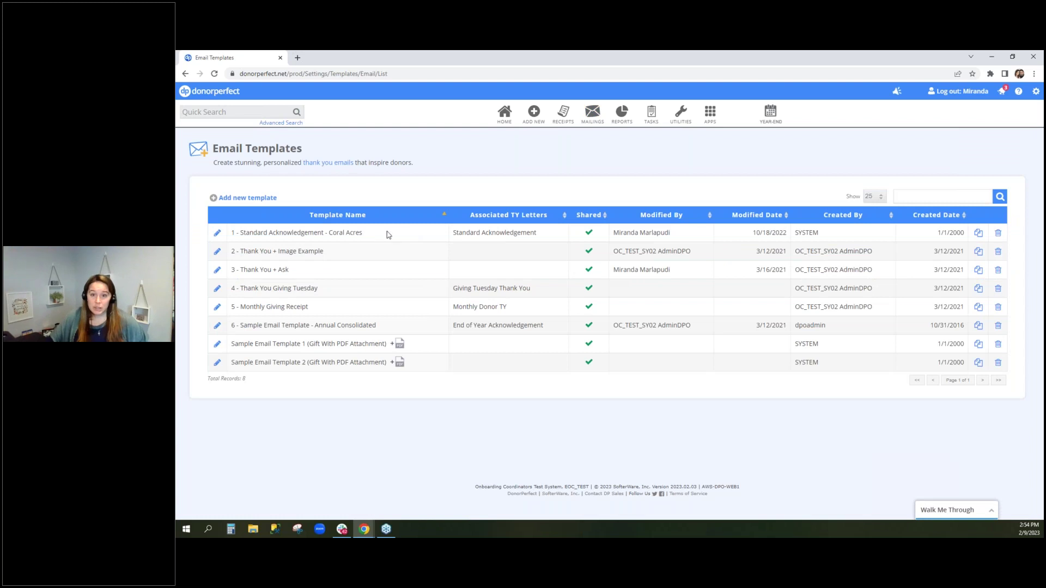
pyautogui.moveTo(453, 232); pyautogui.dragTo(551, 238)
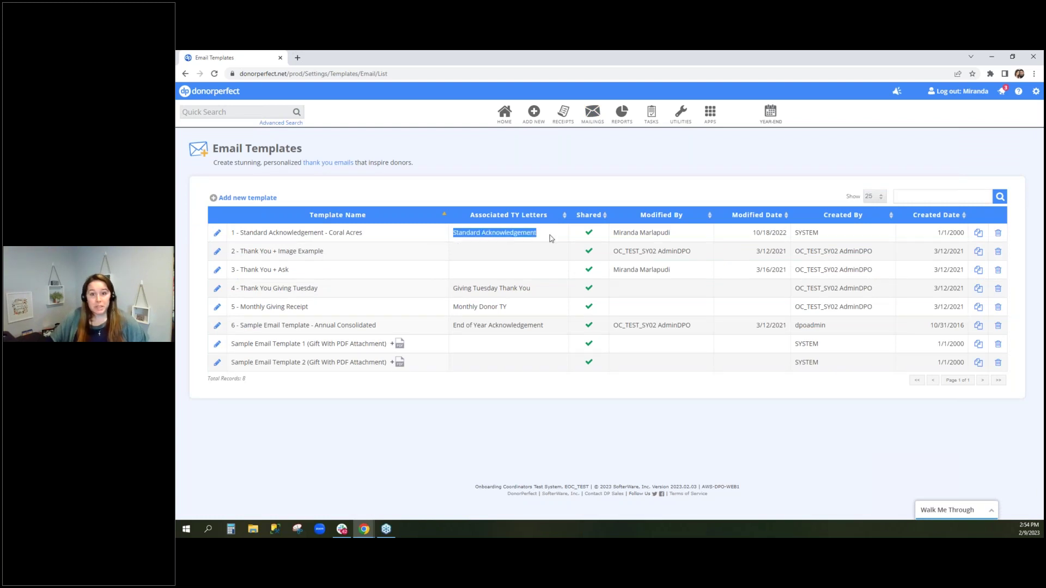
pyautogui.moveTo(257, 233); pyautogui.dragTo(544, 237)
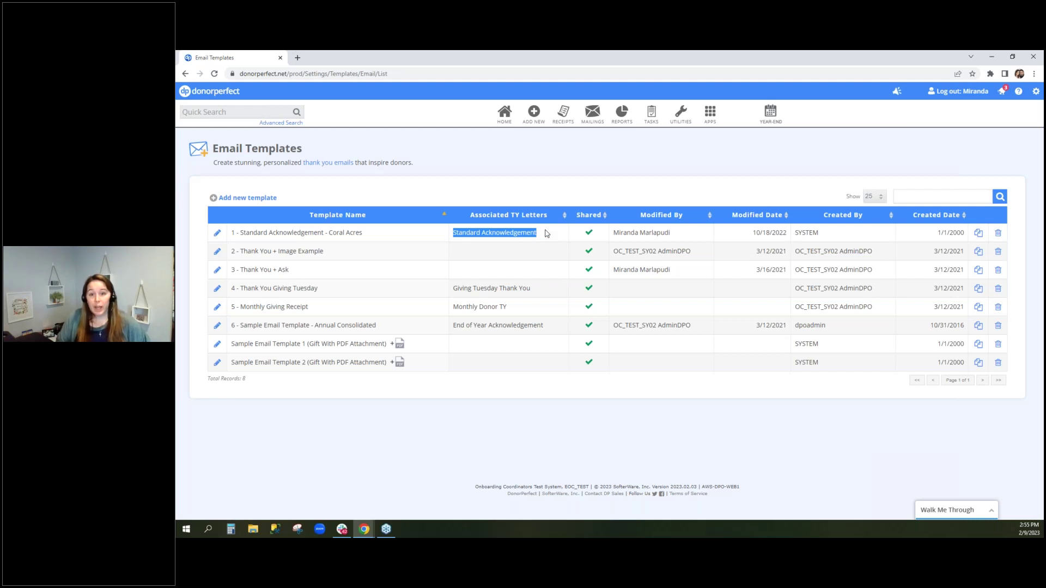
pyautogui.moveTo(539, 290); pyautogui.dragTo(423, 299)
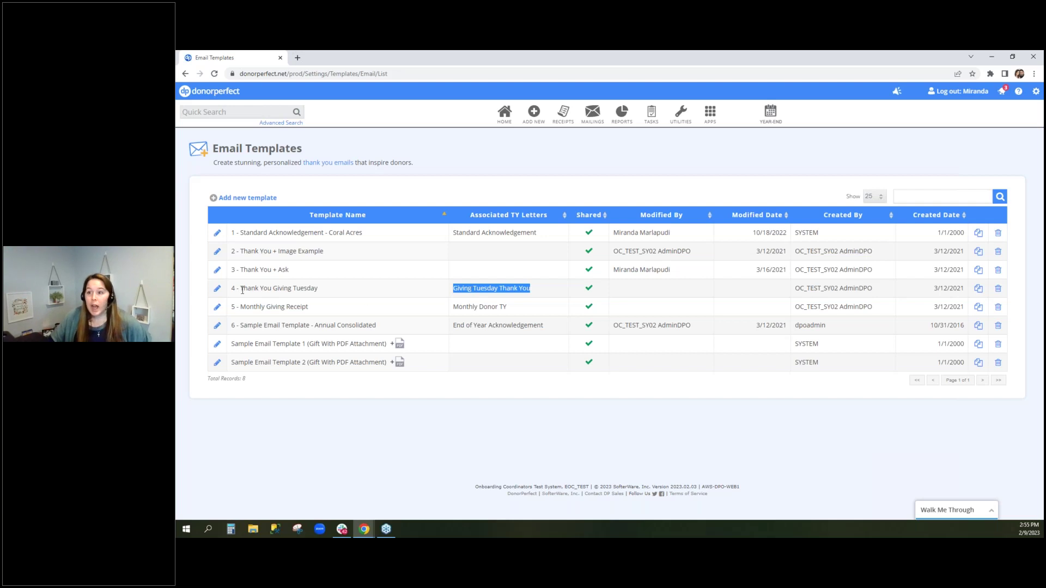
# Open the Thank You Giving Tuesday template for editing and review its thank-you code association
pyautogui.click(218, 291)
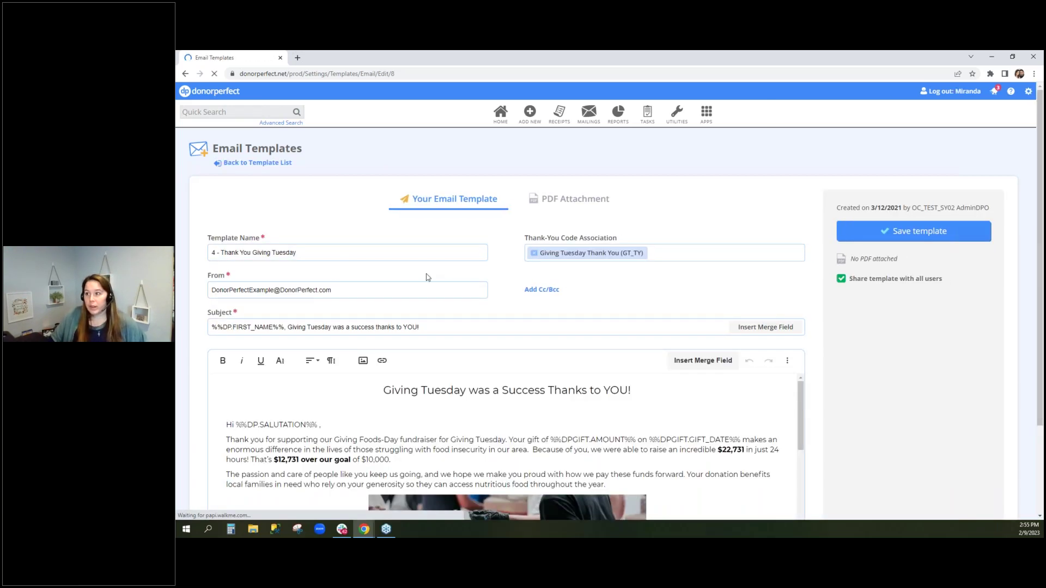
pyautogui.moveTo(531, 238); pyautogui.dragTo(617, 238)
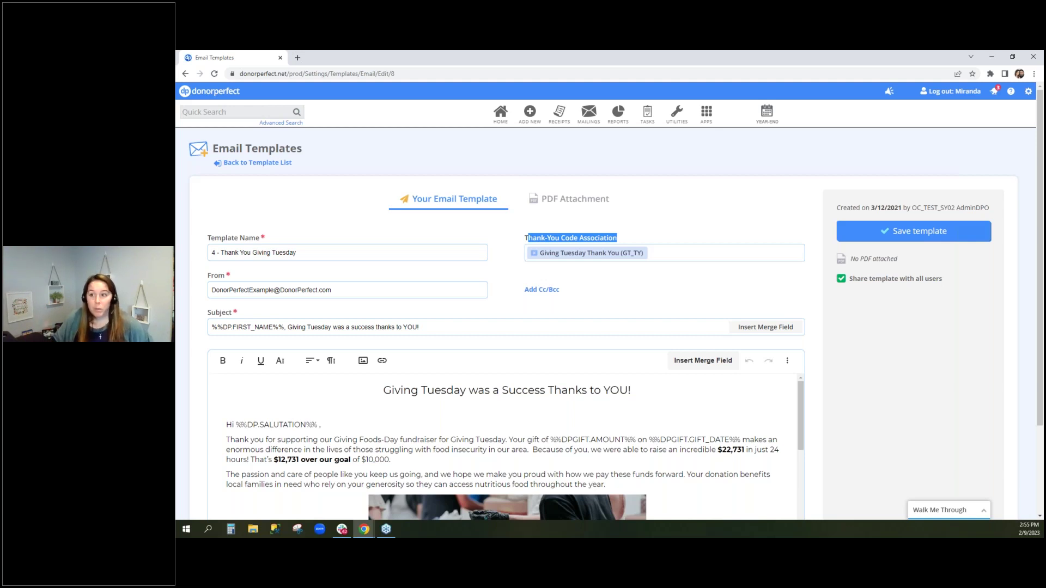
pyautogui.scroll(-3, 631, 338)
pyautogui.scroll(-5, 630, 338)
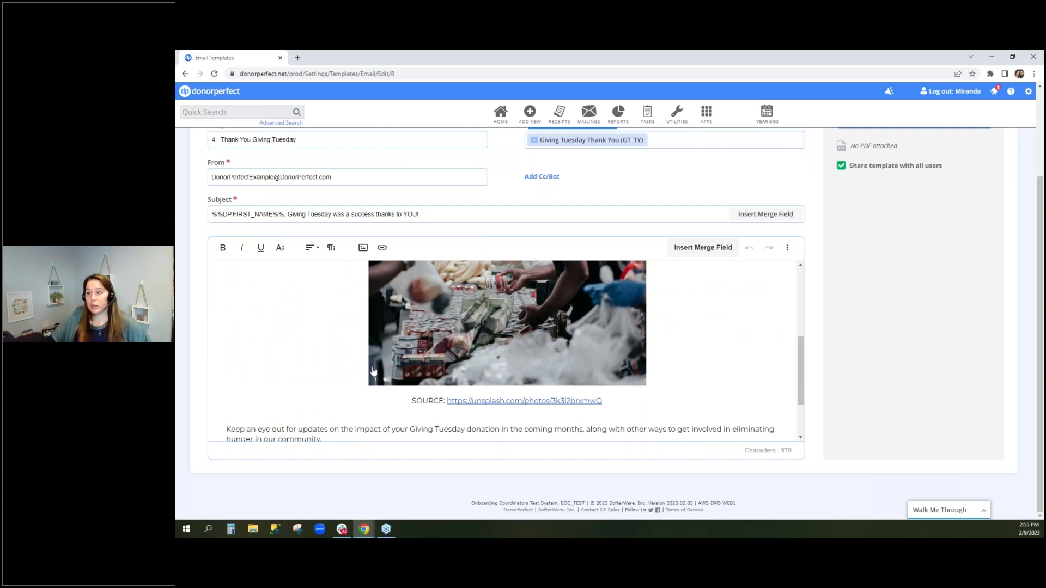
pyautogui.scroll(-2, 327, 362)
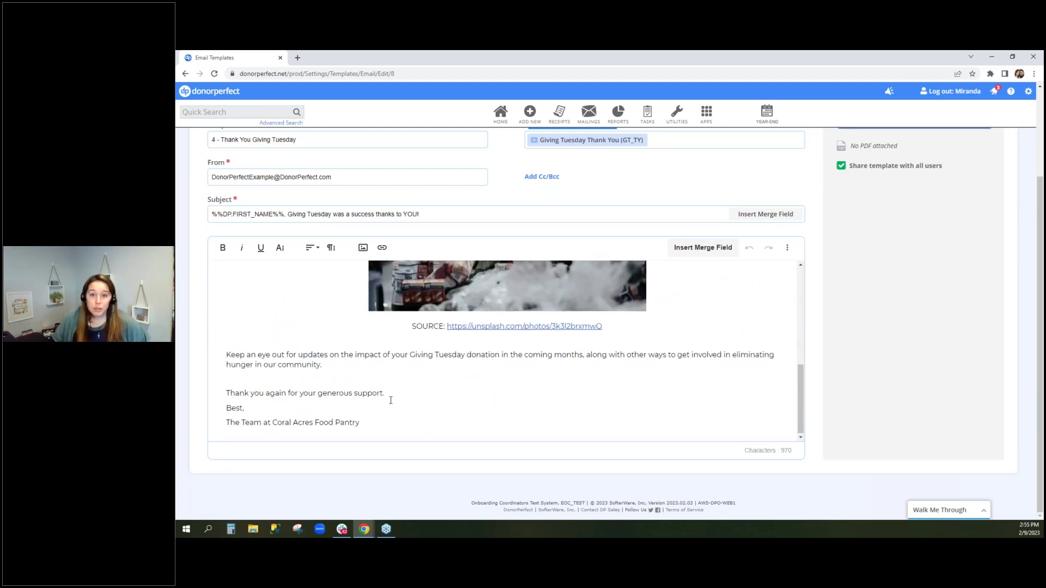
pyautogui.scroll(10, 314, 356)
# Replace the old merge field after 'Hi' with the Salutation merge field and save the template
pyautogui.click(280, 311)
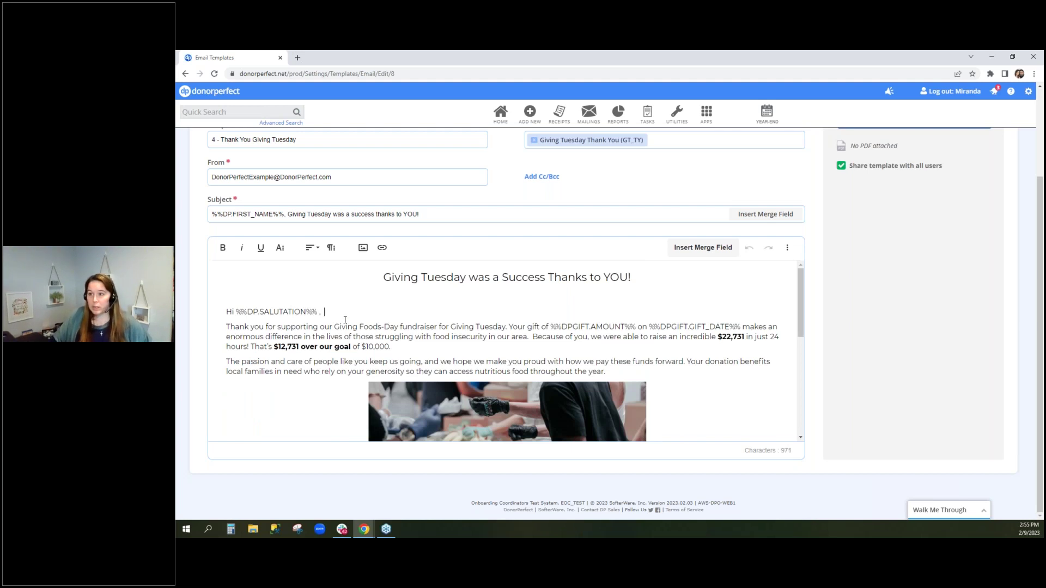
pyautogui.hotkey('shift', 'Left')
pyautogui.hotkey('shift', 'Left')
pyautogui.hotkey('shift', 'Left')
pyautogui.hotkey('shift', 'Left')
pyautogui.hotkey('shift', 'Left')
pyautogui.hotkey('shift', 'Left')
pyautogui.hotkey('shift', 'Left')
pyautogui.hotkey('shift', 'Left')
pyautogui.hotkey('shift', 'Left')
pyautogui.hotkey('shift', 'Left')
pyautogui.hotkey('shift', 'Left')
pyautogui.hotkey('shift', 'Left')
pyautogui.hotkey('shift', 'Left')
pyautogui.hotkey('shift', 'Left')
pyautogui.hotkey('shift', 'Left')
pyautogui.hotkey('shift', 'Left')
pyautogui.hotkey('shift', 'Left')
pyautogui.hotkey('shift', 'Left')
pyautogui.hotkey('shift', 'Left')
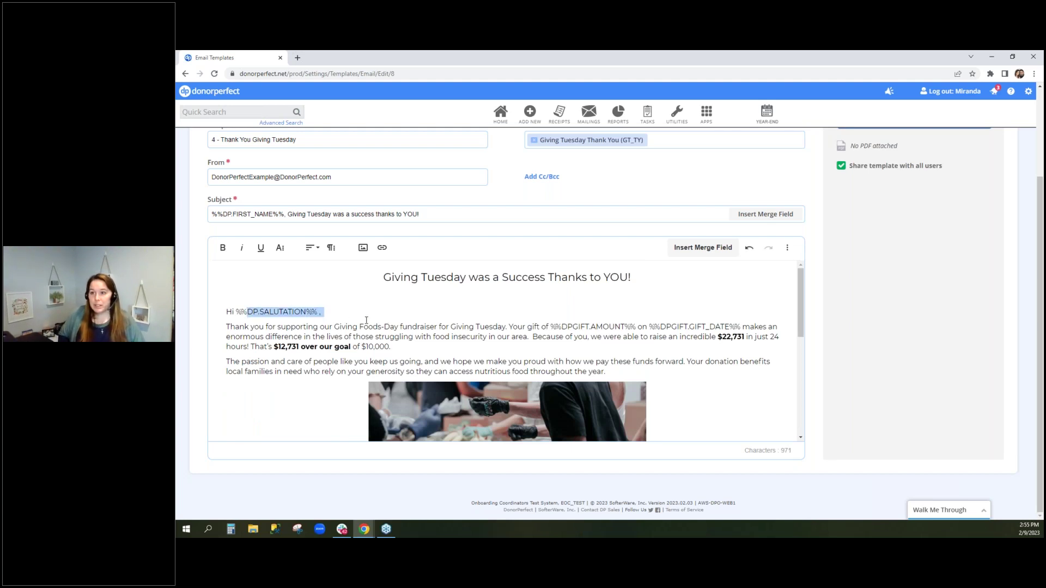
pyautogui.press('BackSpace')
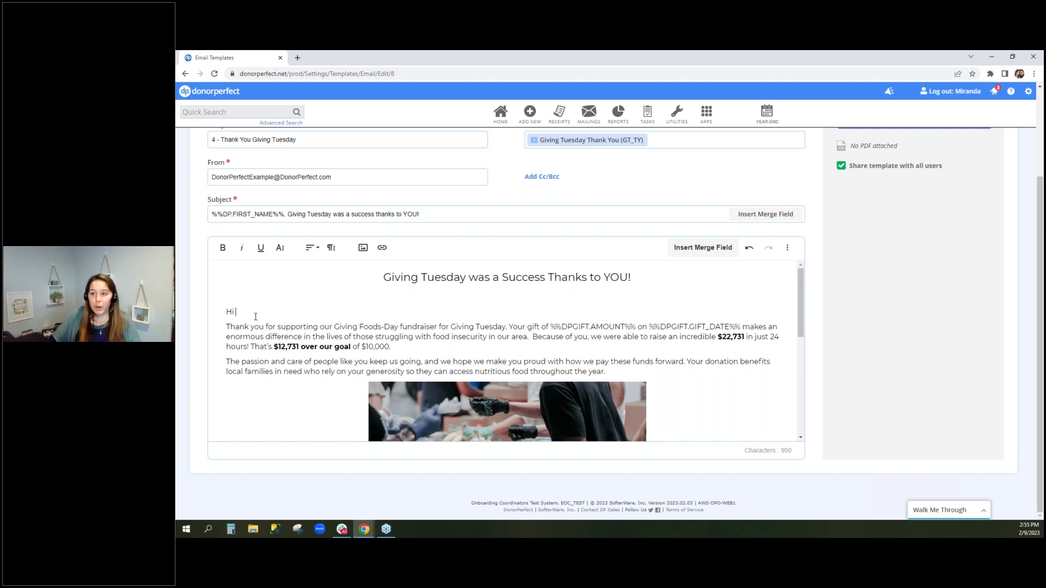
pyautogui.click(689, 253)
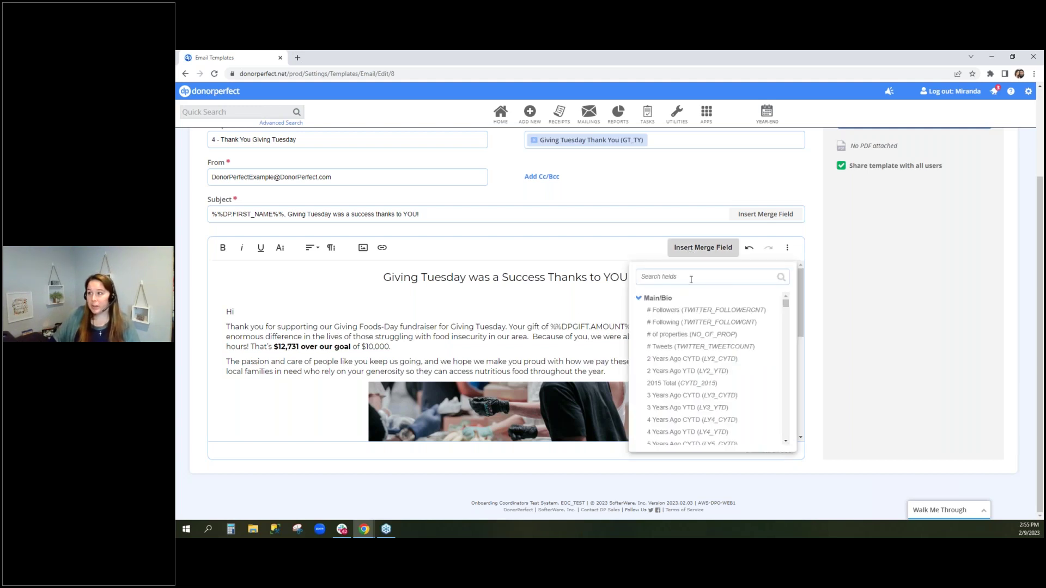
pyautogui.write('salutation')
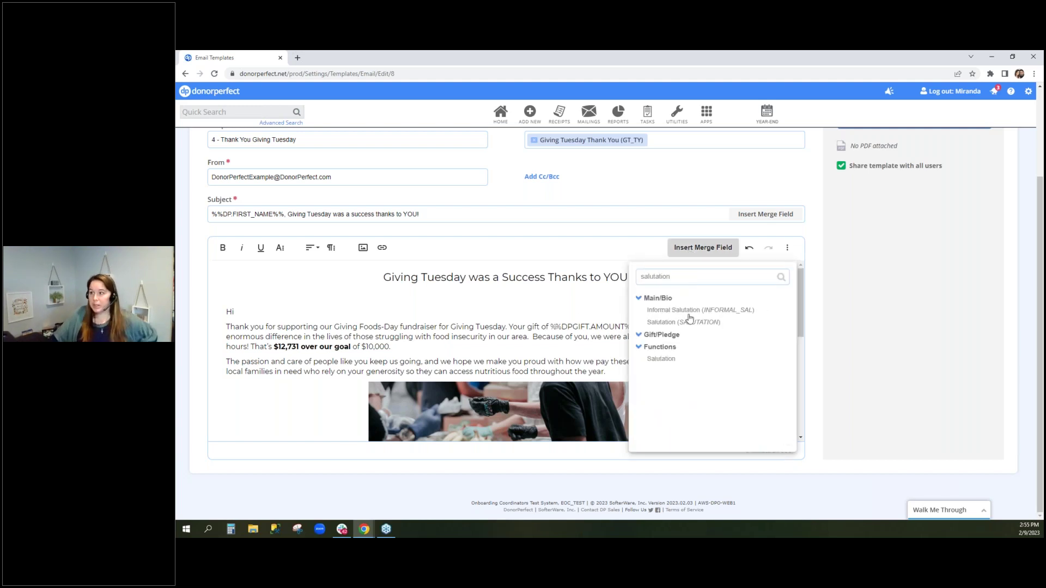
pyautogui.click(707, 323)
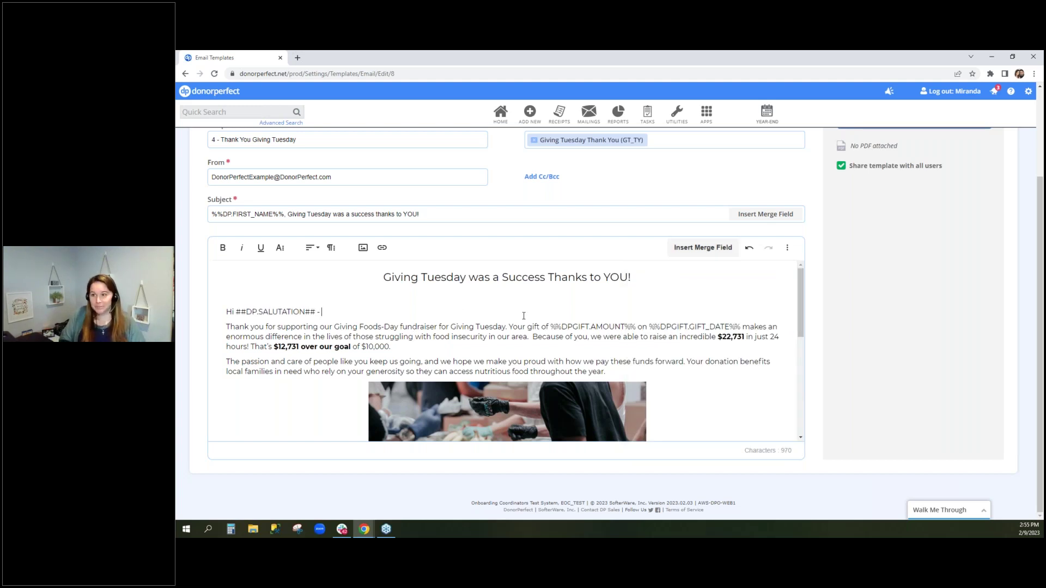
pyautogui.scroll(3, 763, 272)
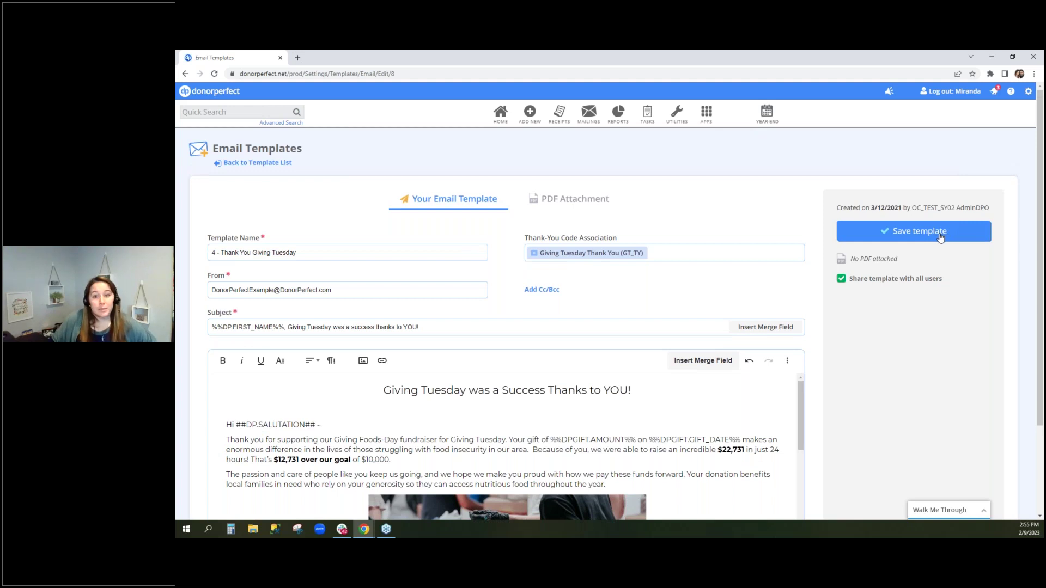
pyautogui.click(941, 235)
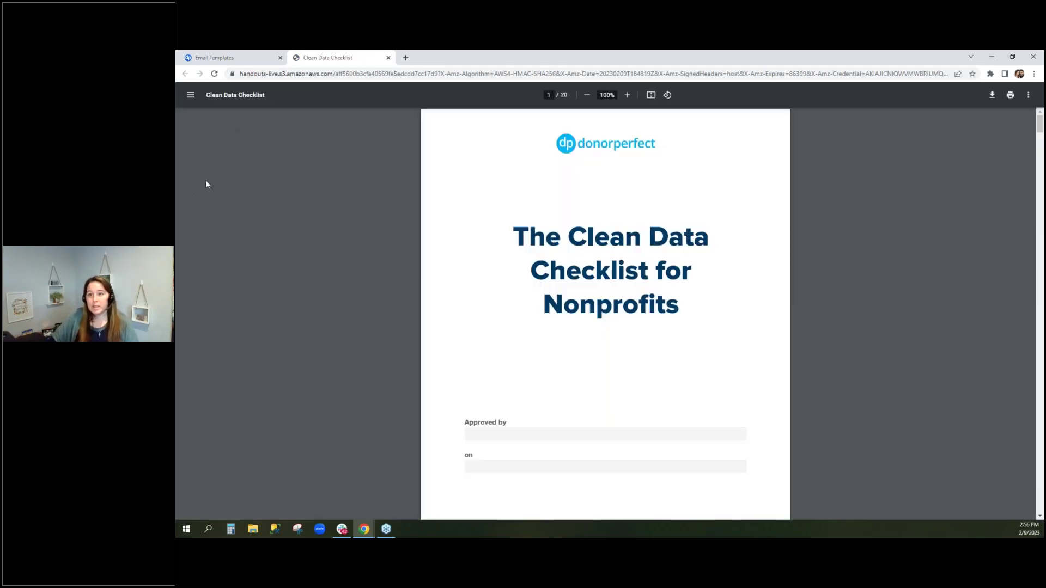
# Scroll the Clean Data Checklist to 'Step 4: Tracking points of contact' on page 15
pyautogui.click(313, 74)
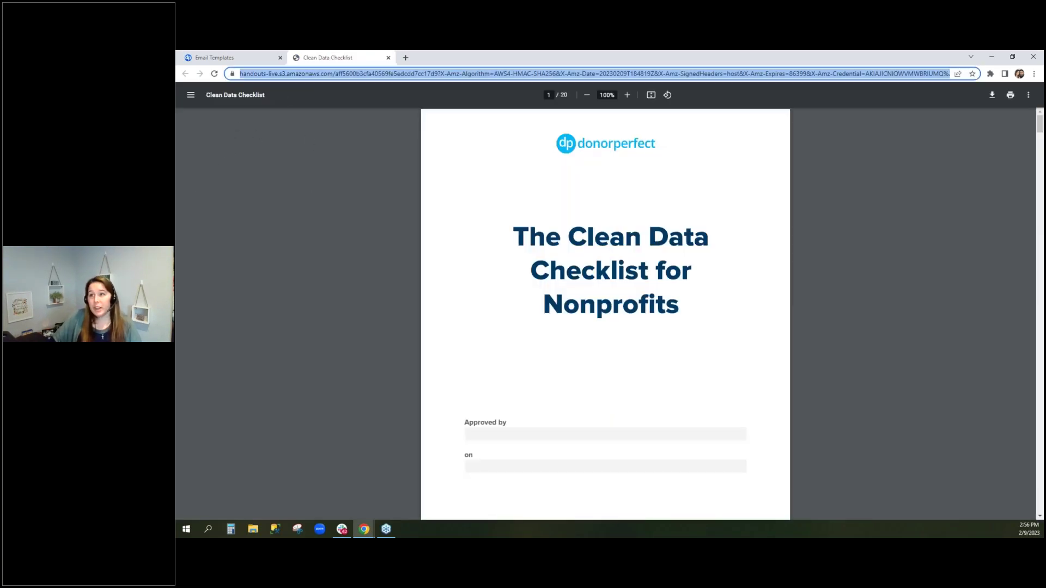
pyautogui.moveTo(1040, 124); pyautogui.dragTo(1039, 398)
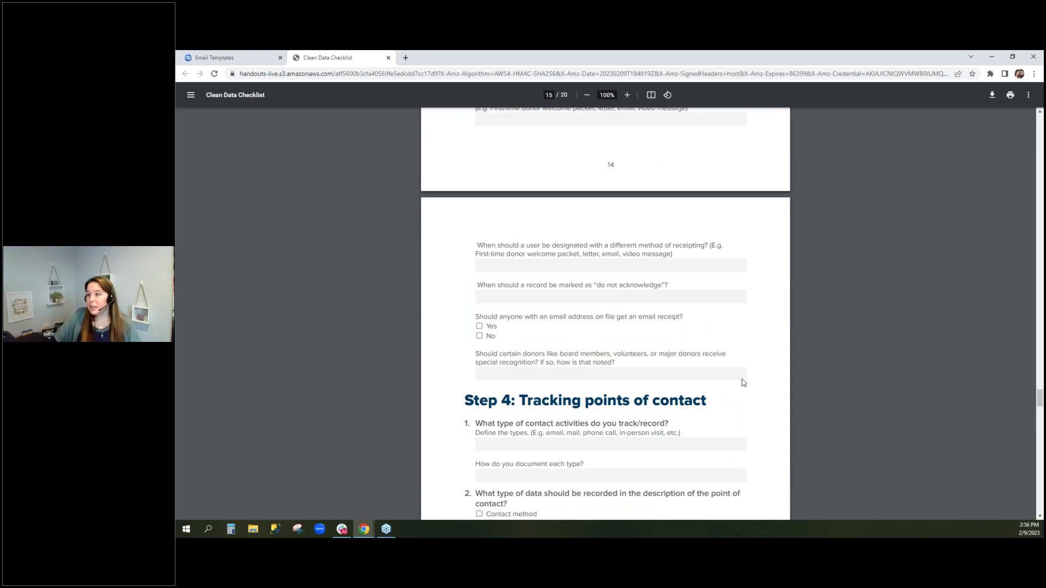
pyautogui.scroll(-4, 579, 385)
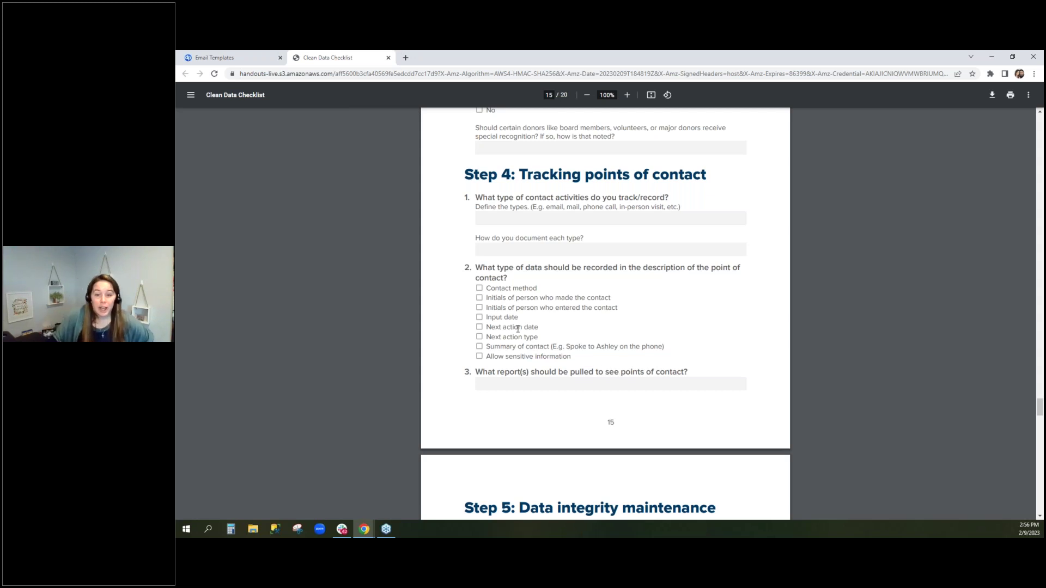
# Go to the Report Center's Easy Reports list and start a new easy report
pyautogui.click(229, 57)
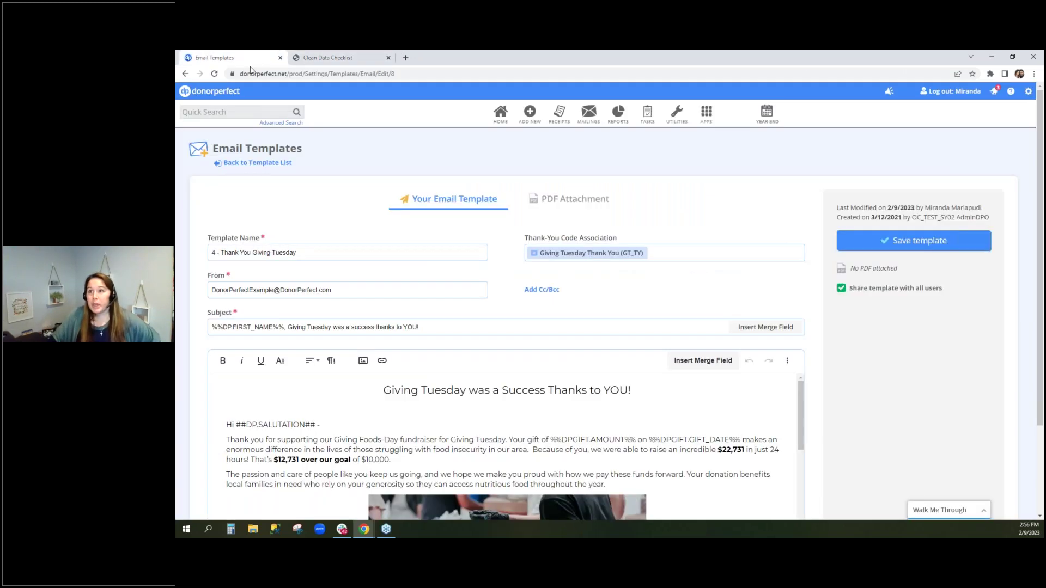
pyautogui.moveTo(618, 114)
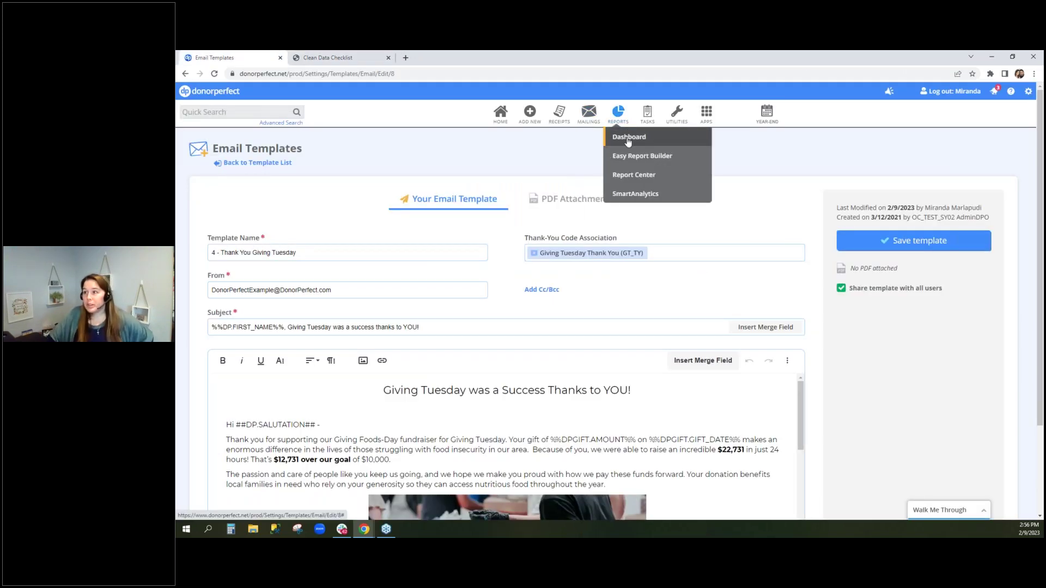
pyautogui.click(664, 180)
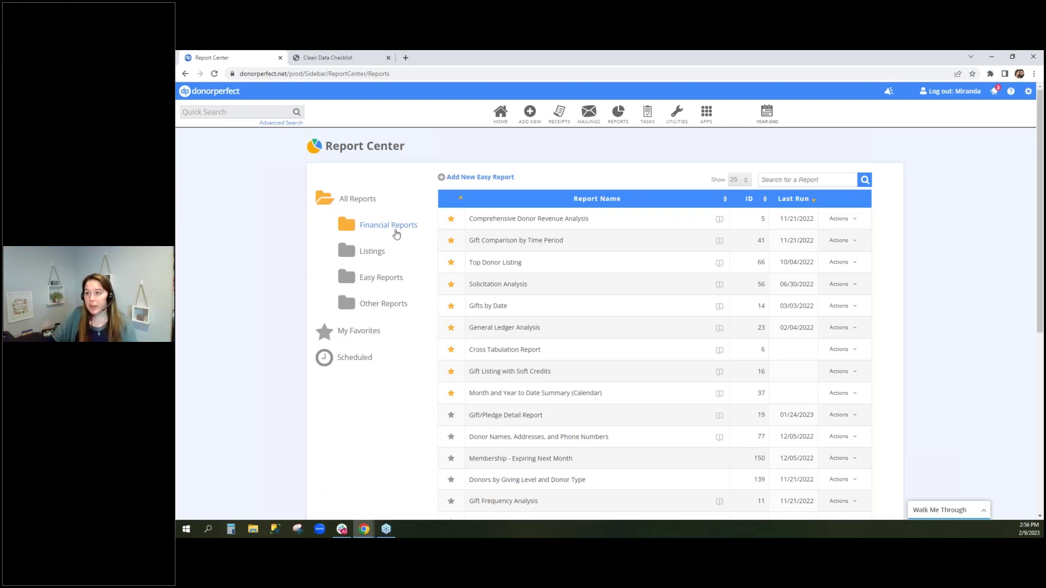
pyautogui.click(384, 306)
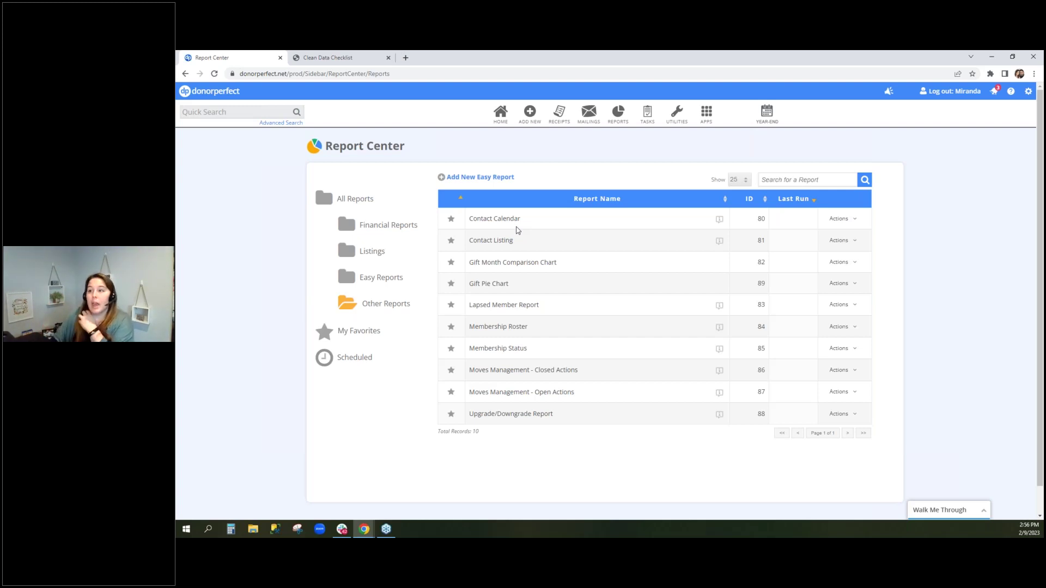
pyautogui.click(397, 284)
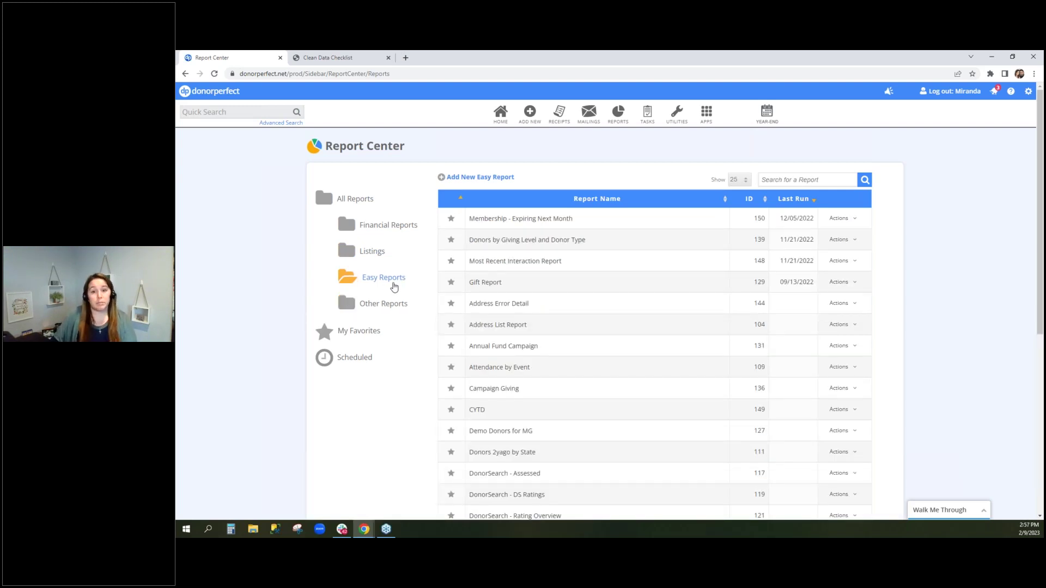
pyautogui.click(475, 177)
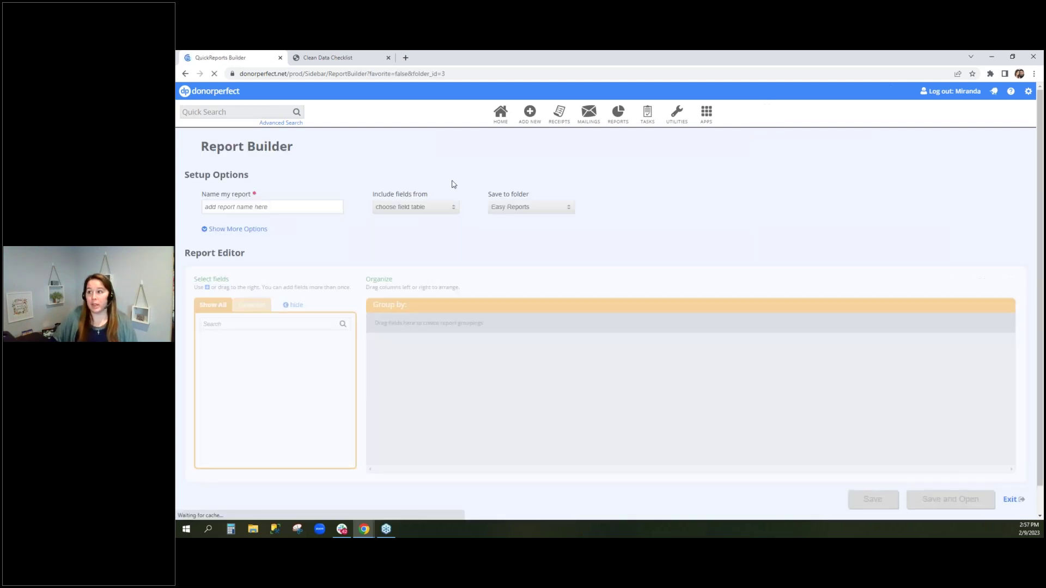
# Name the report 'Name the report', base it on Contact Transactions, and add Activity Description
pyautogui.click(294, 209)
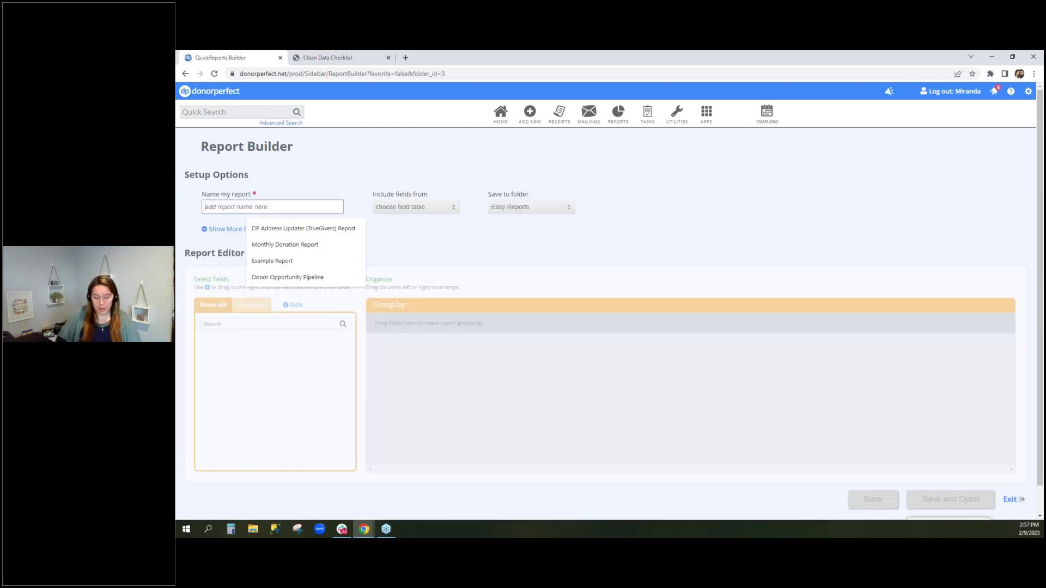
pyautogui.write('Name the report')
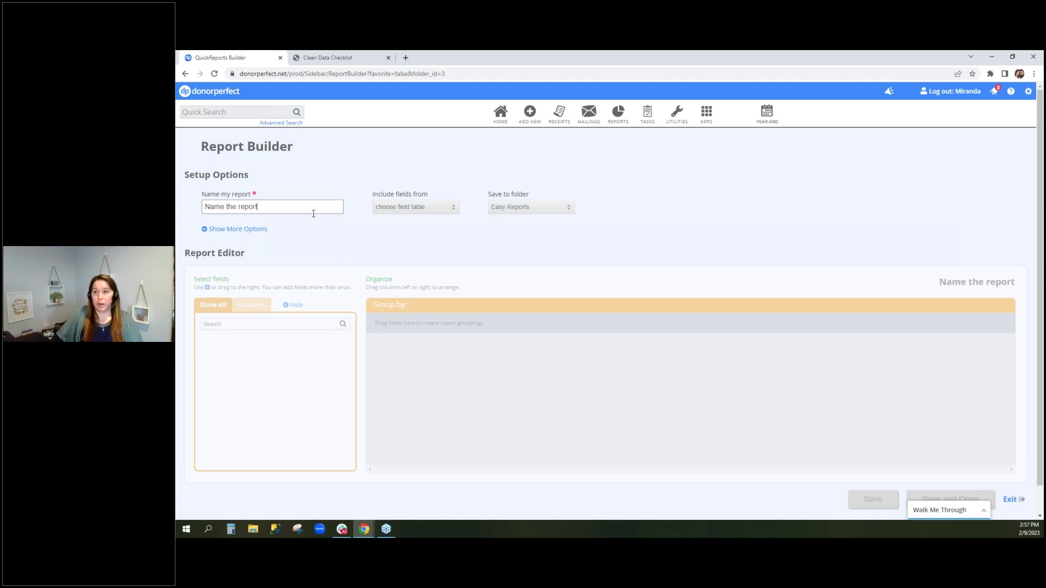
pyautogui.click(421, 212)
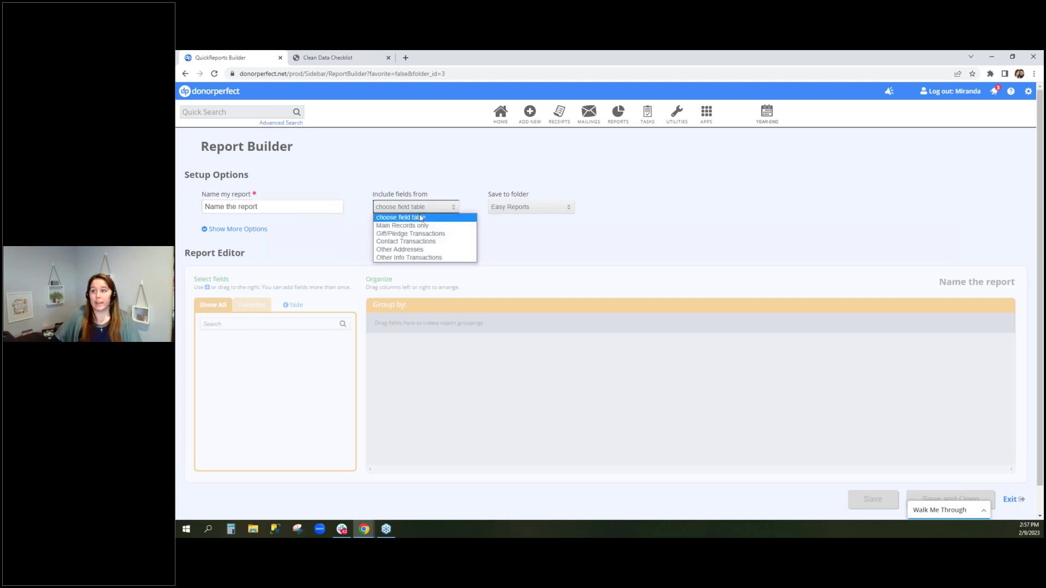
pyautogui.click(407, 242)
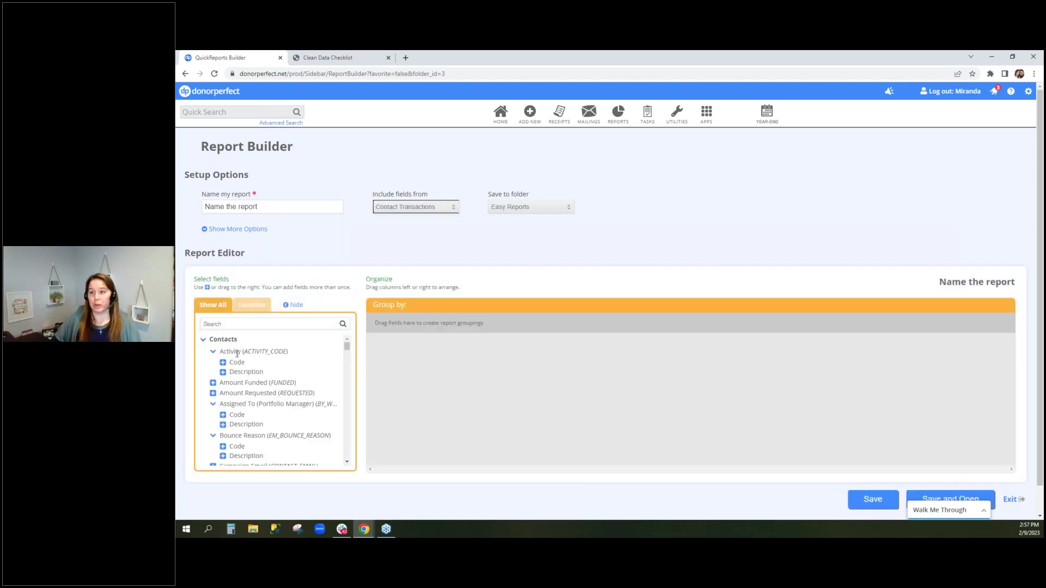
pyautogui.moveTo(238, 371); pyautogui.dragTo(417, 371)
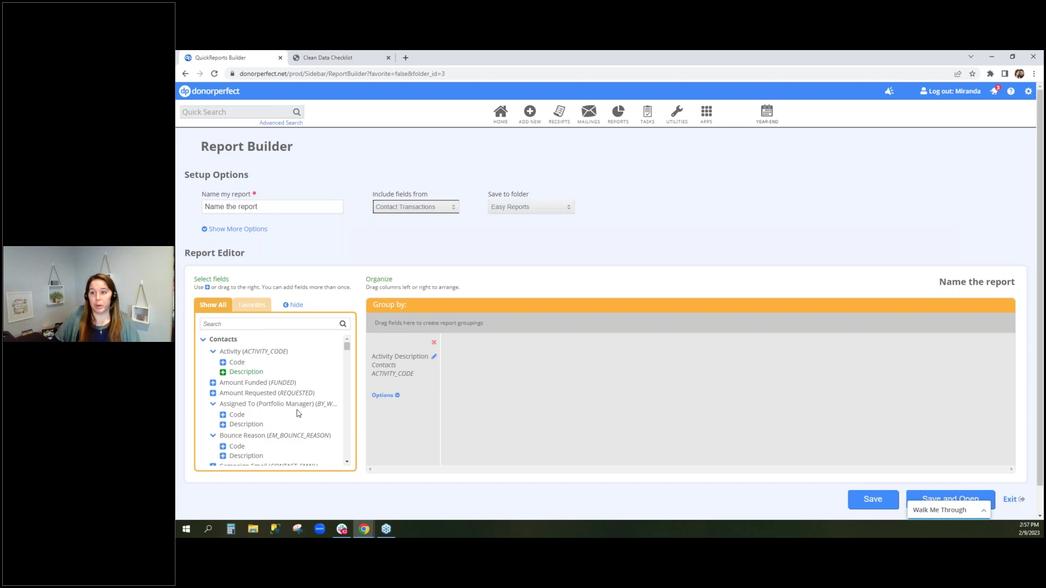
# Add First Name and Last Name columns, First Name leading, and group by Activity Description
pyautogui.click(257, 325)
pyautogui.write('last name')
pyautogui.click(213, 362)
pyautogui.moveTo(406, 376); pyautogui.dragTo(512, 393)
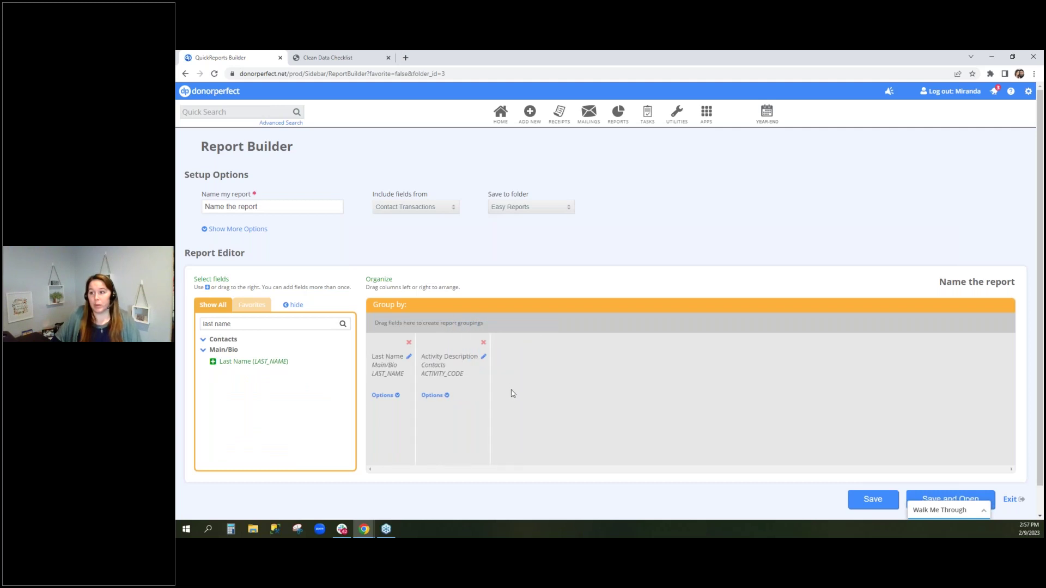
pyautogui.moveTo(449, 373); pyautogui.dragTo(458, 321)
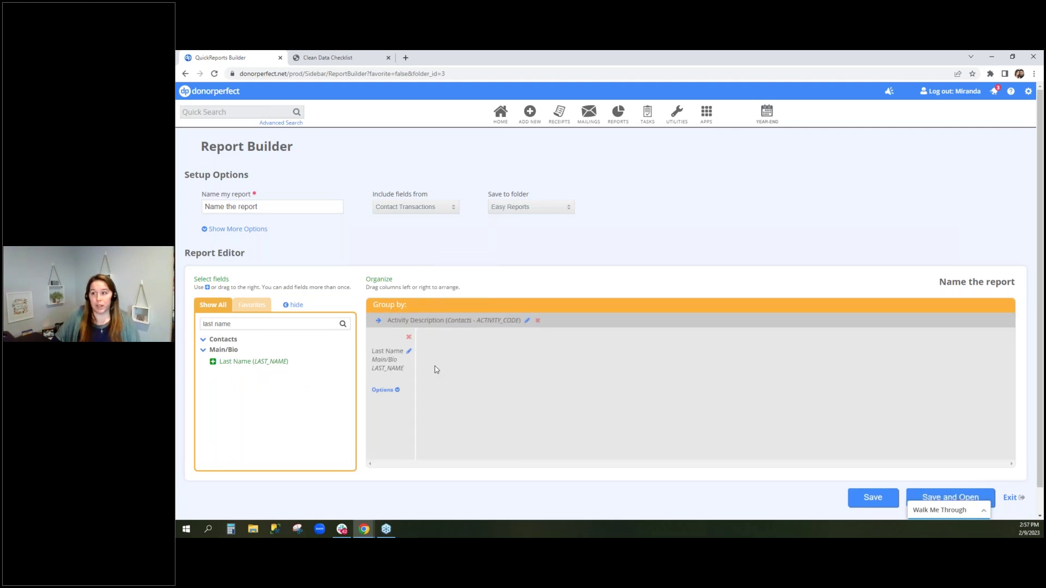
pyautogui.doubleClick(211, 325)
pyautogui.write('fi')
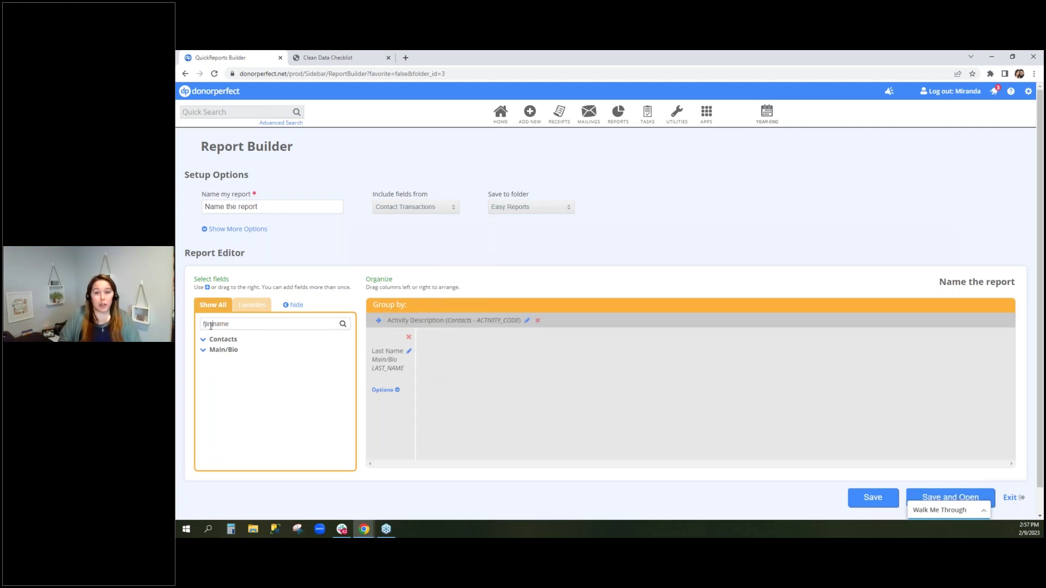
pyautogui.write('rst')
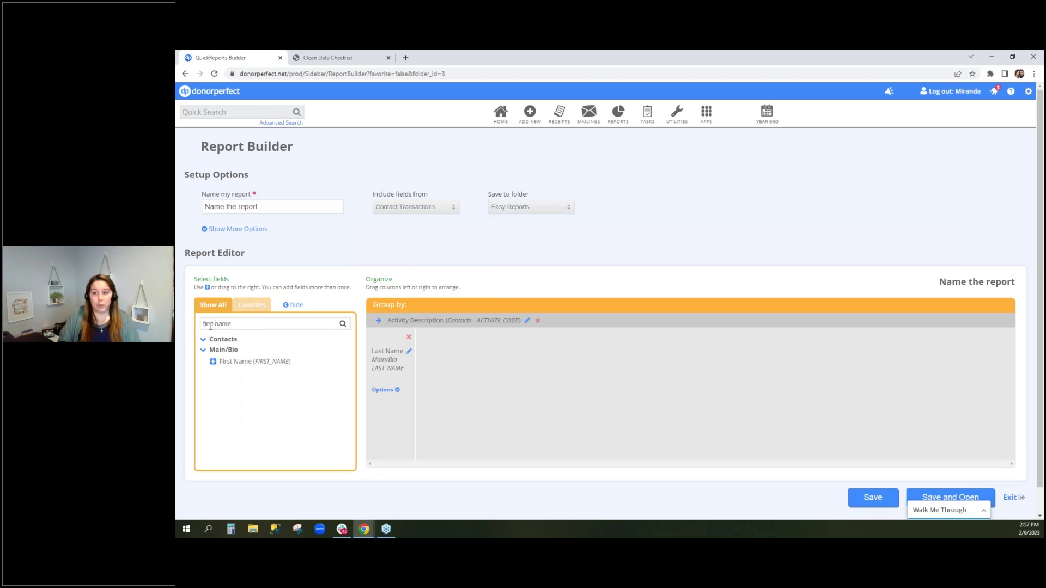
pyautogui.click(213, 362)
pyautogui.moveTo(425, 371); pyautogui.dragTo(399, 376)
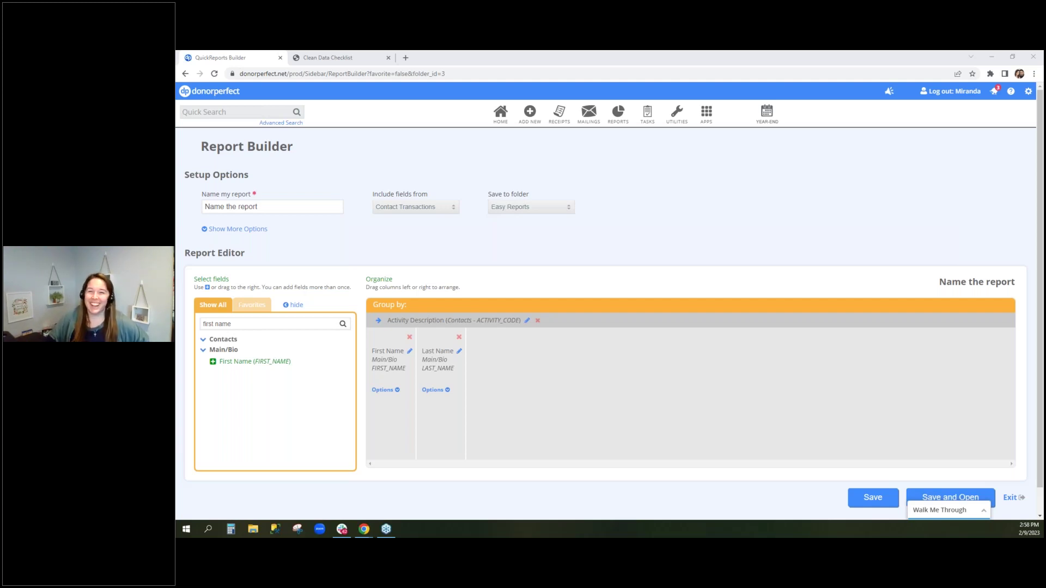
# Review the Global Update tool, then go to Code Maintenance from the settings gear
pyautogui.moveTo(678, 113)
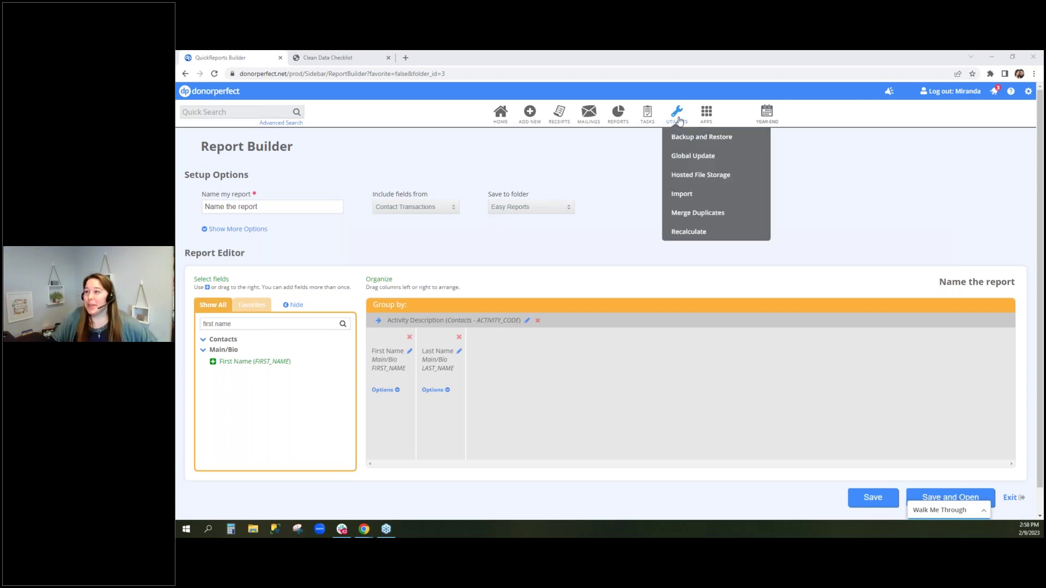
pyautogui.click(725, 157)
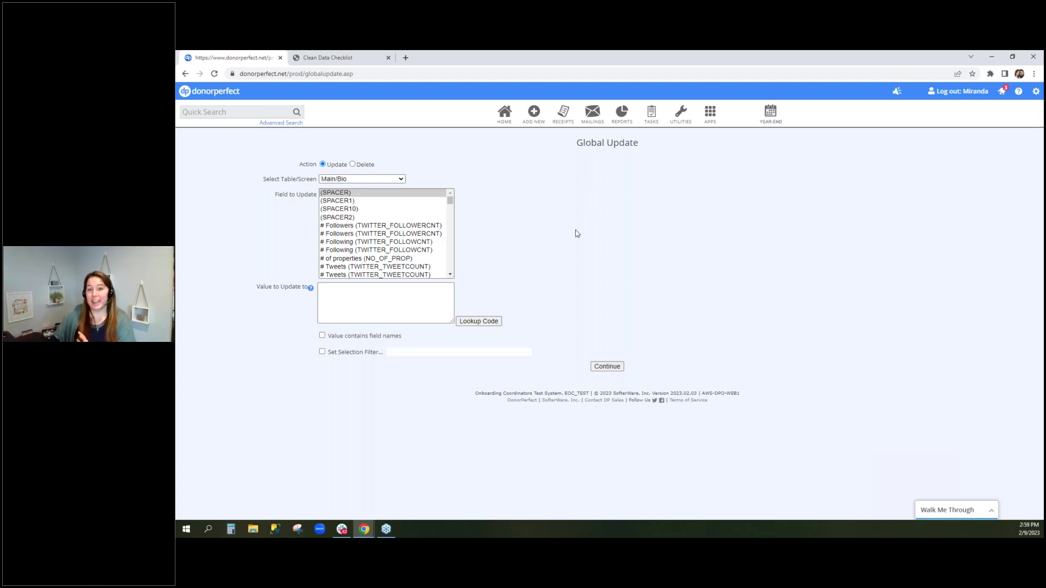
pyautogui.moveTo(681, 114)
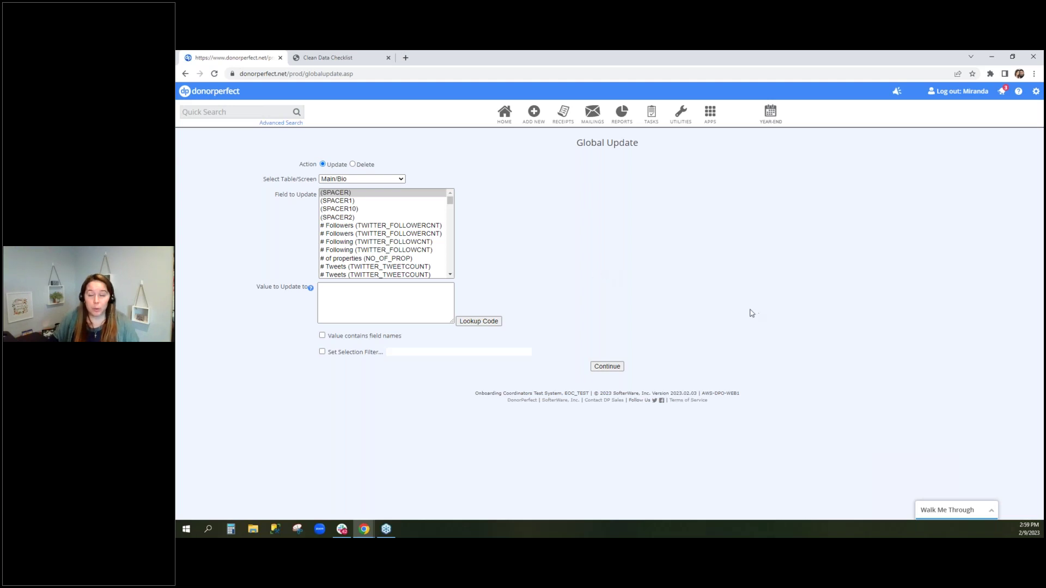
pyautogui.click(1036, 91)
pyautogui.click(998, 123)
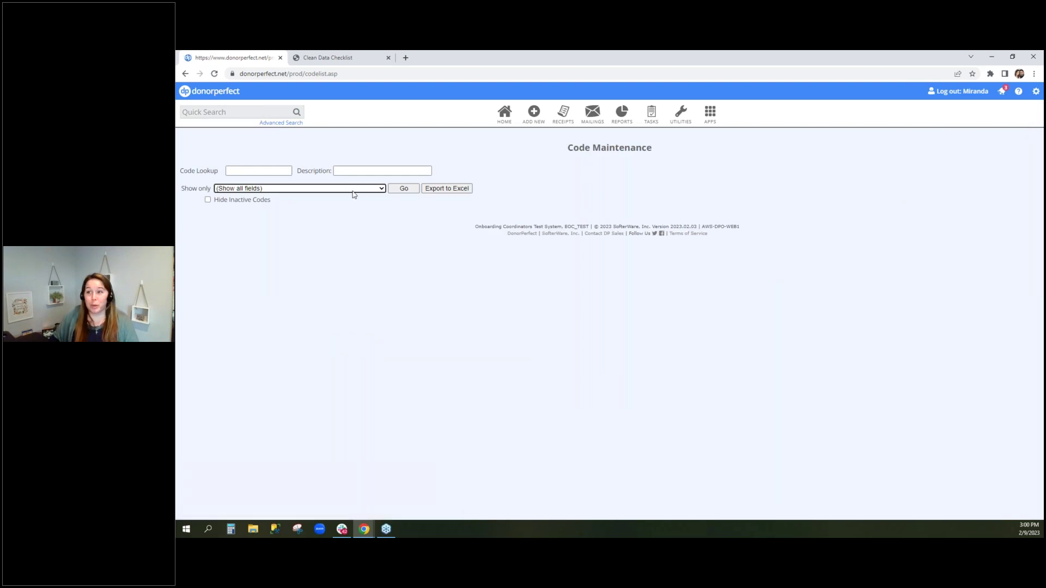
# Filter codes to Solicitation / Gifts Screen, search 'givin', and open GT2020's properties
pyautogui.press('s')
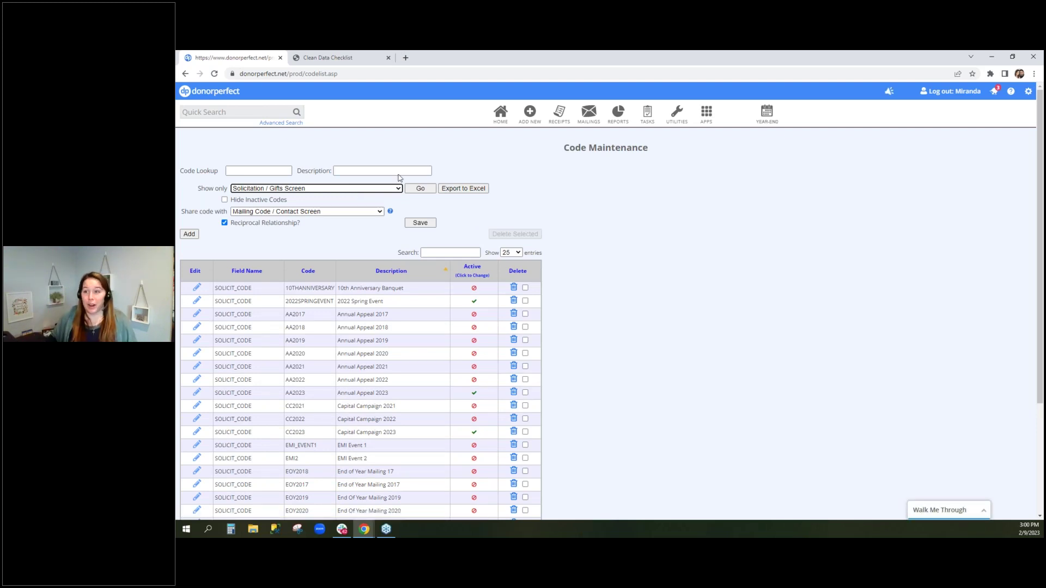
pyautogui.click(440, 252)
pyautogui.write('givin')
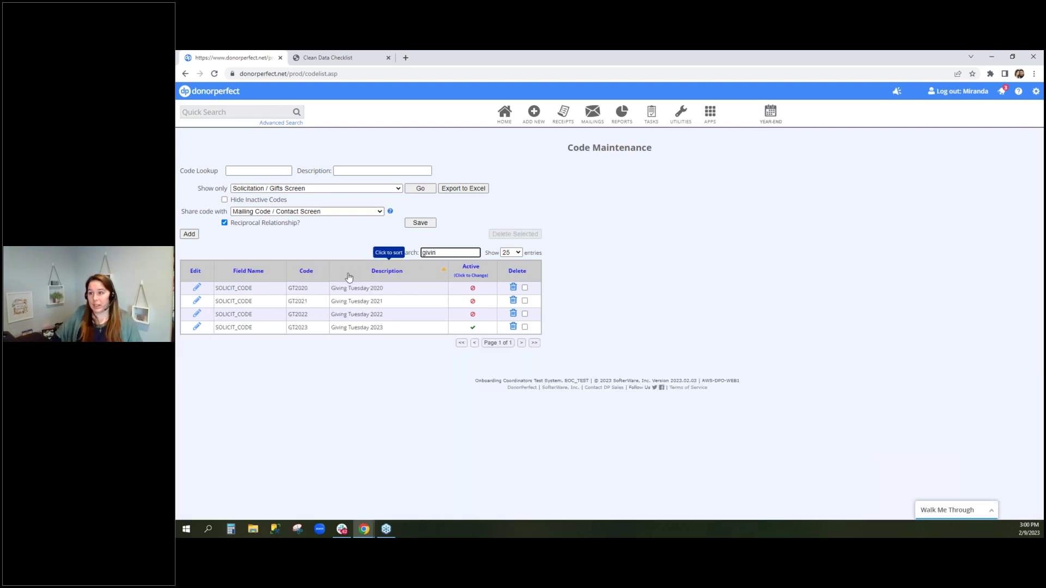
pyautogui.doubleClick(376, 289)
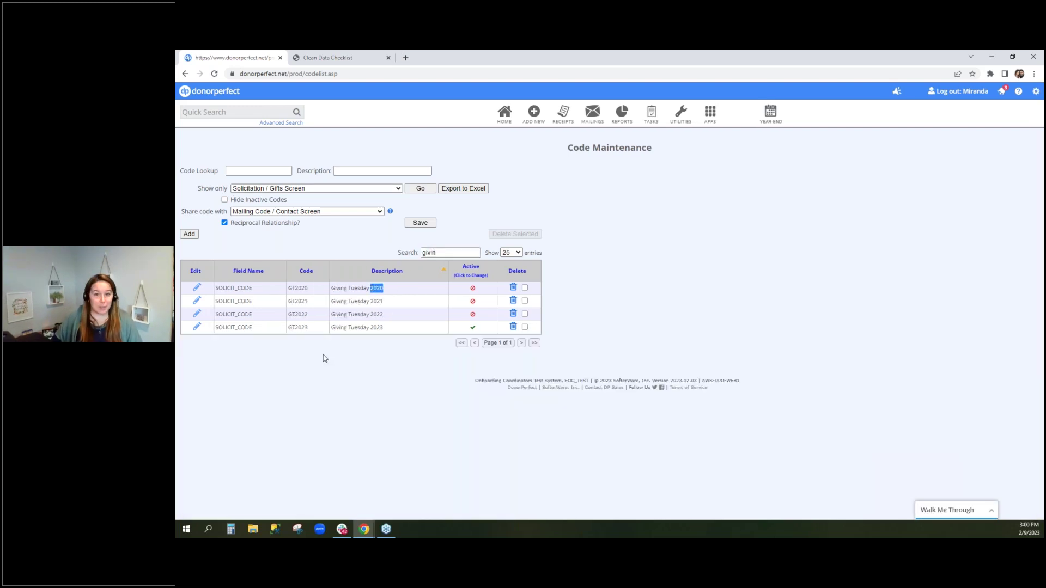
pyautogui.click(197, 287)
# Shorten GT2020's description to 'Giving Tuesday' and save it
pyautogui.click(543, 251)
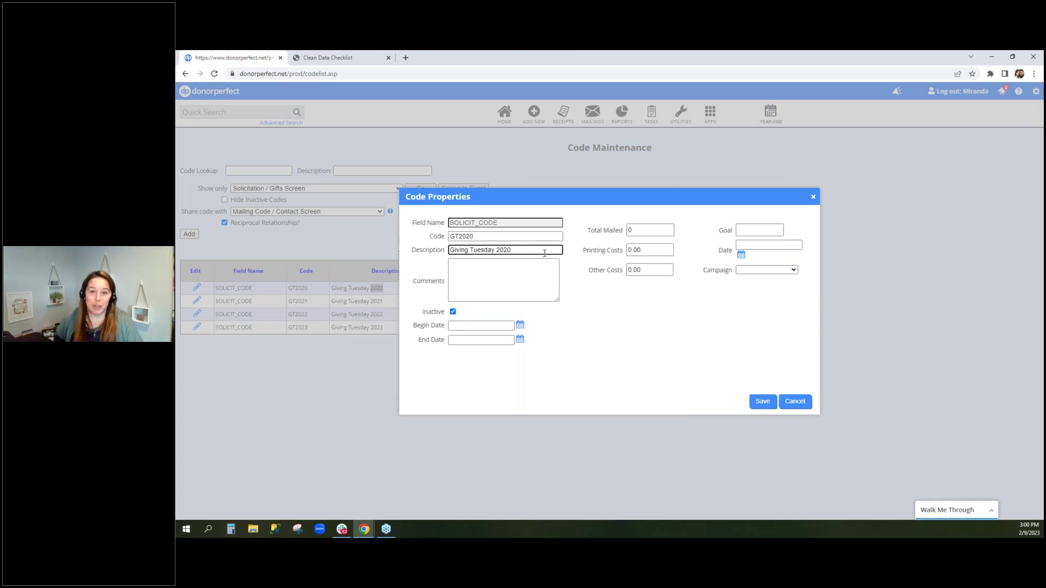
pyautogui.press('BackSpace')
pyautogui.press('BackSpace')
pyautogui.press('BackSpace')
pyautogui.press('BackSpace')
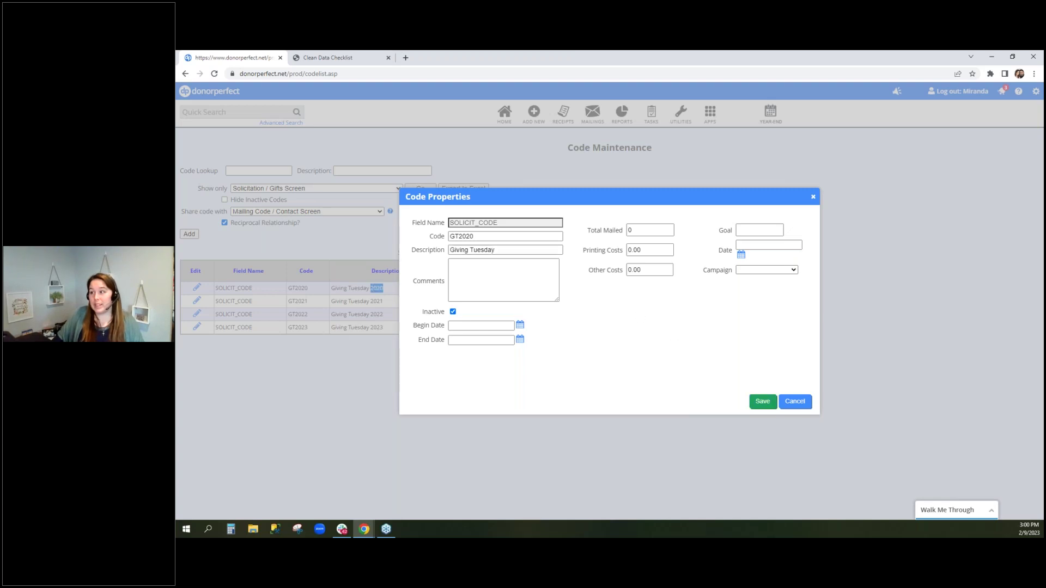
pyautogui.click(774, 408)
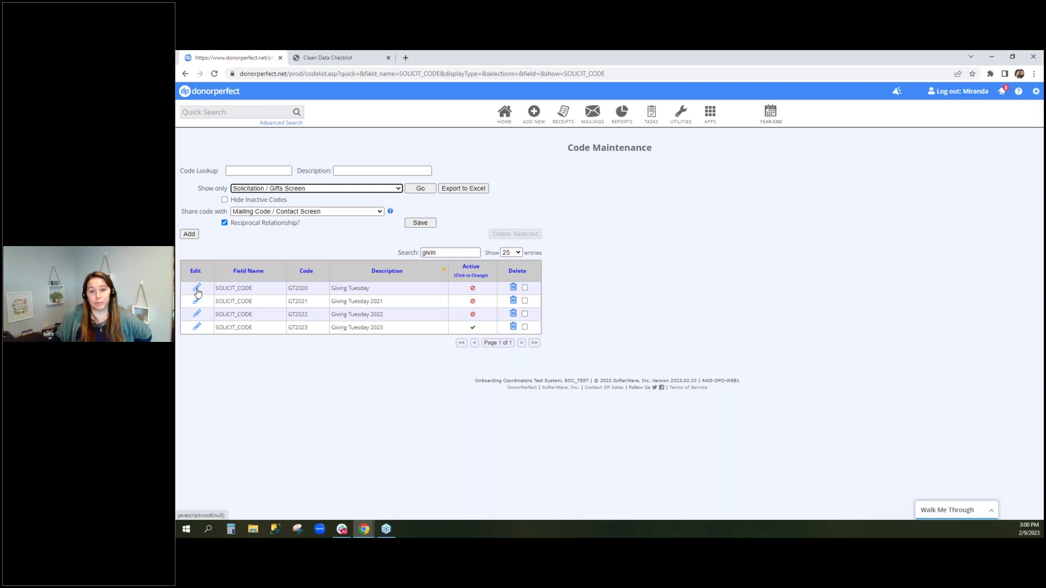
# Restore GT2020's description to 'Giving Tuesday 2020', save, and return to the Clean Data Checklist
pyautogui.click(198, 293)
pyautogui.click(543, 252)
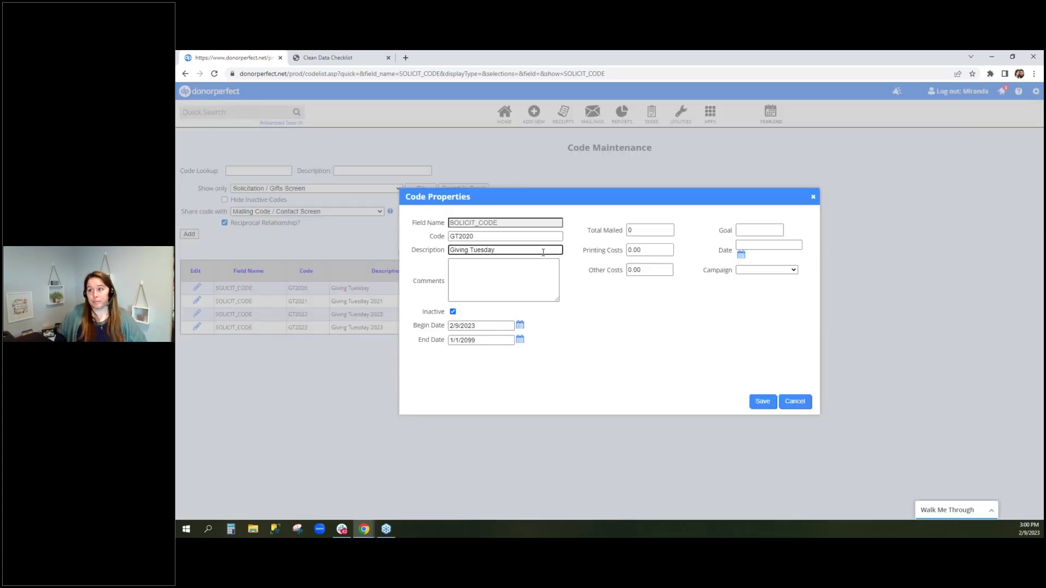
pyautogui.write('2020')
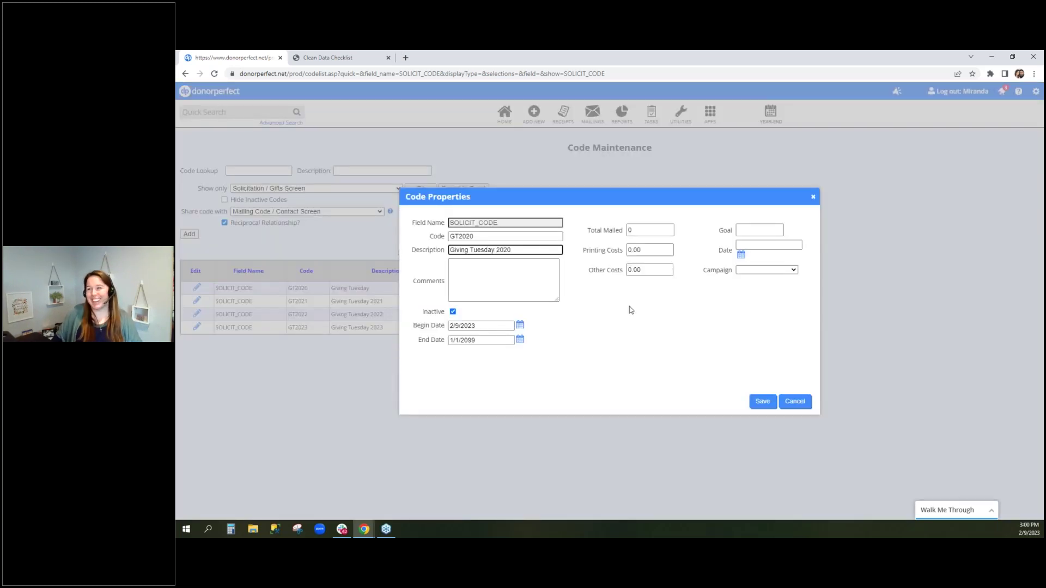
pyautogui.click(764, 401)
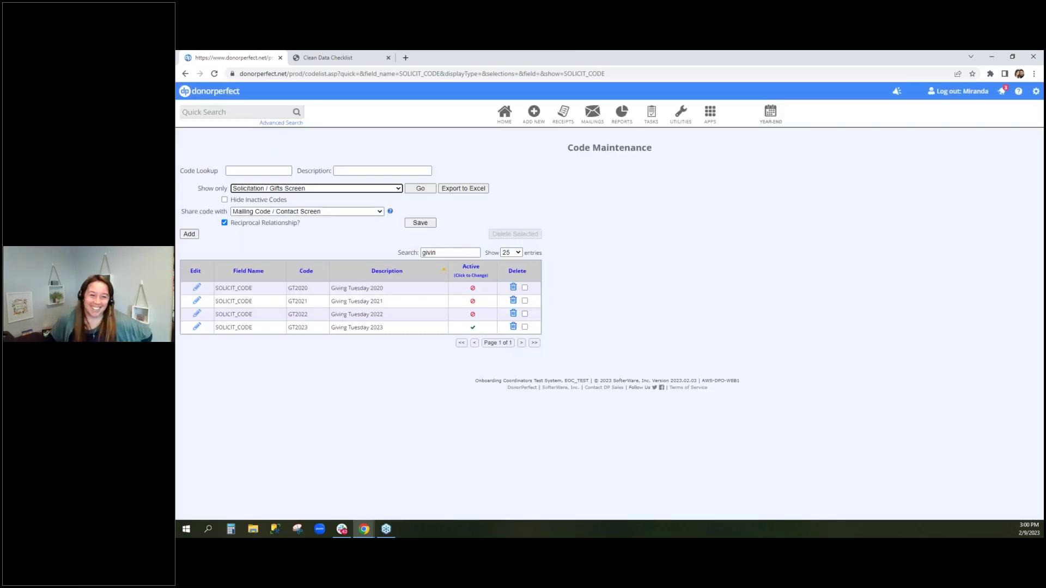
pyautogui.hotkey('alt', 'Tab')
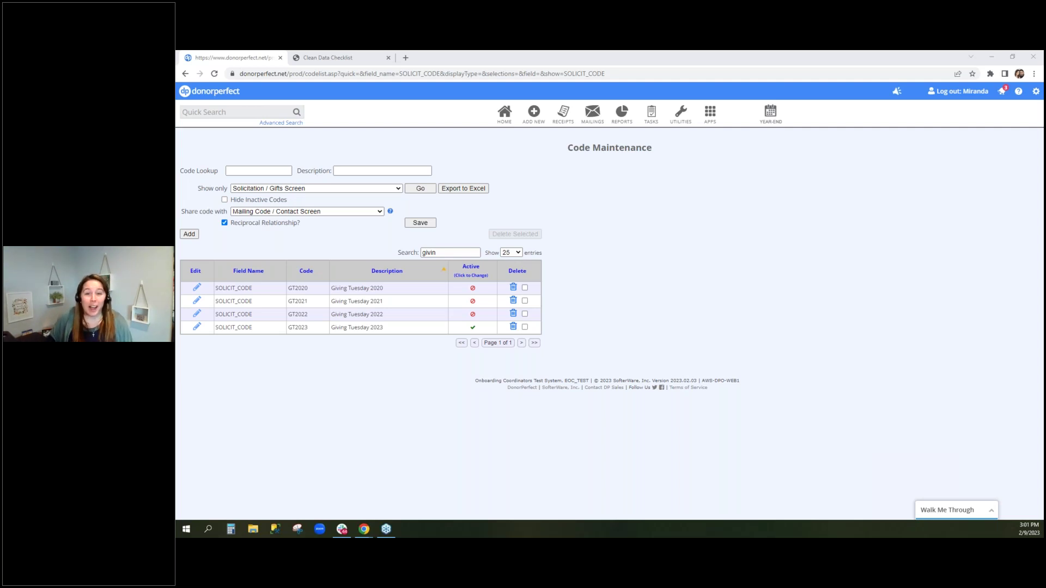
pyautogui.click(376, 57)
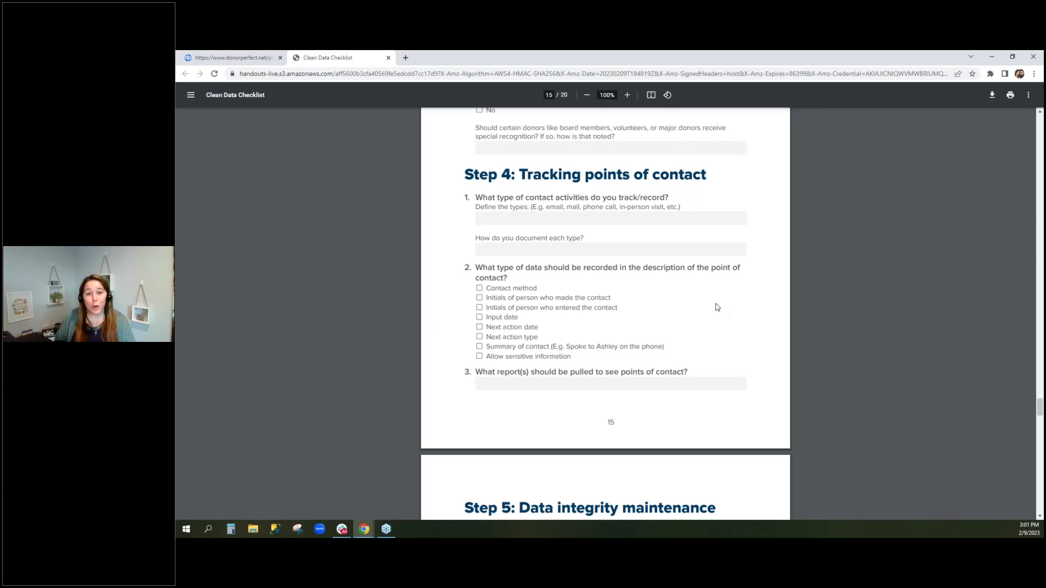